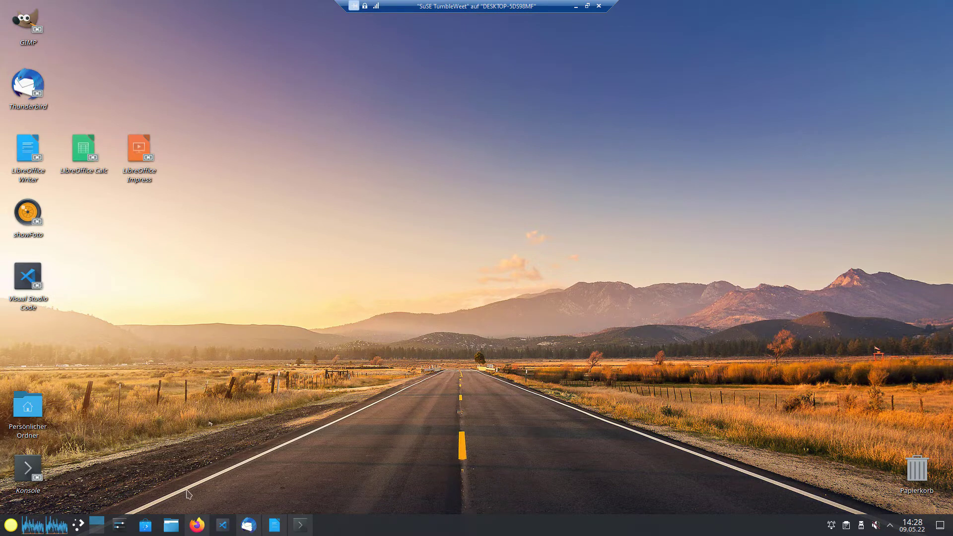
# - Switch to Firefox and close the Google Photos, Drive, storage and Eule für Exchange tabs, keeping only a new blank tab
pyautogui.click(202, 529)
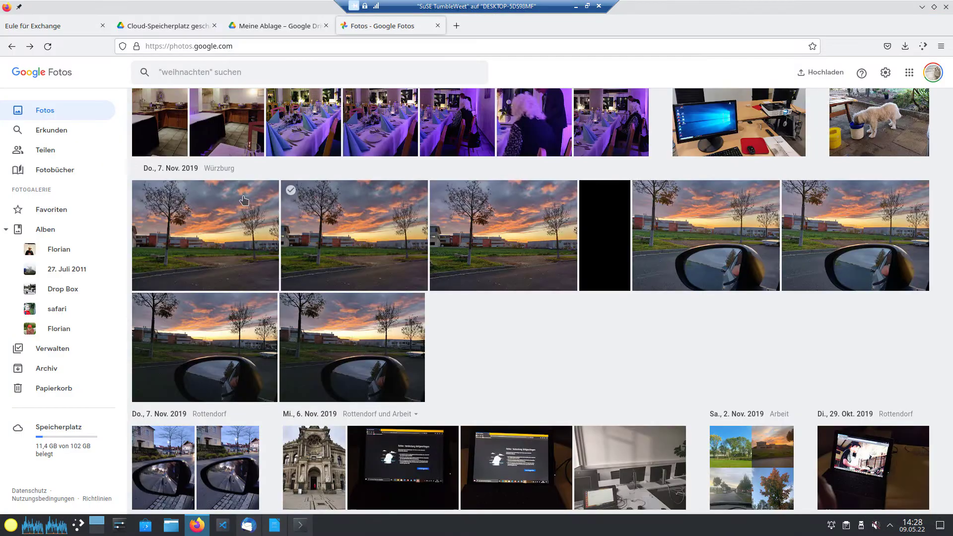
pyautogui.click(437, 26)
pyautogui.click(325, 25)
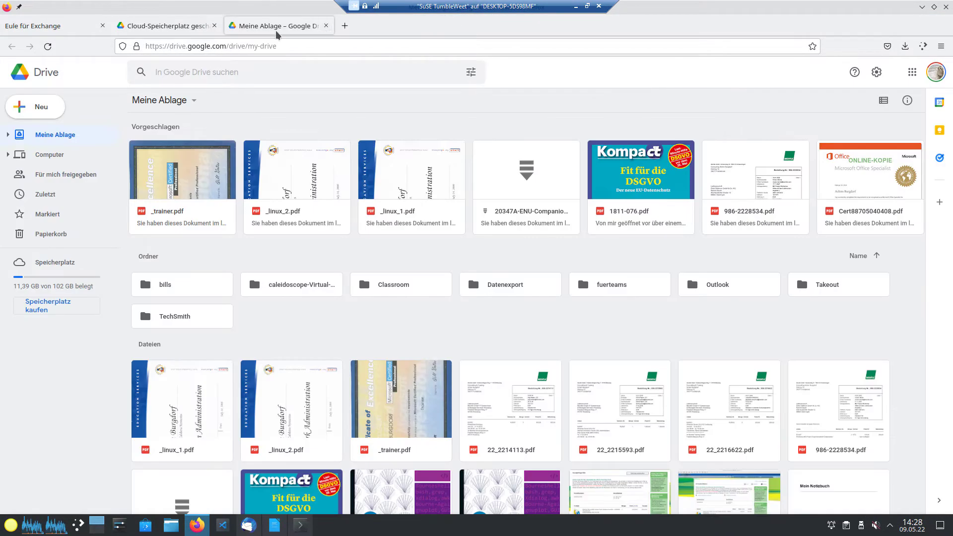
pyautogui.click(215, 25)
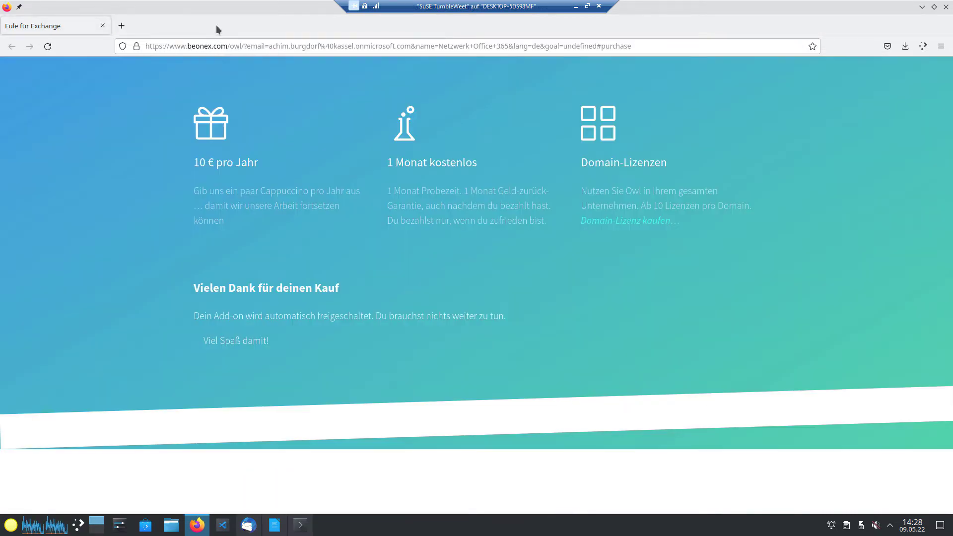
pyautogui.click(124, 27)
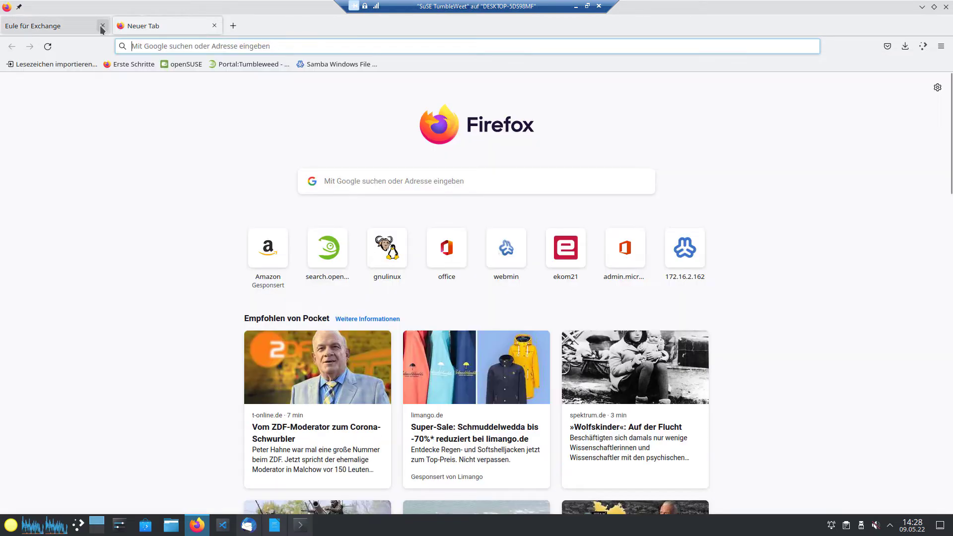
pyautogui.click(103, 25)
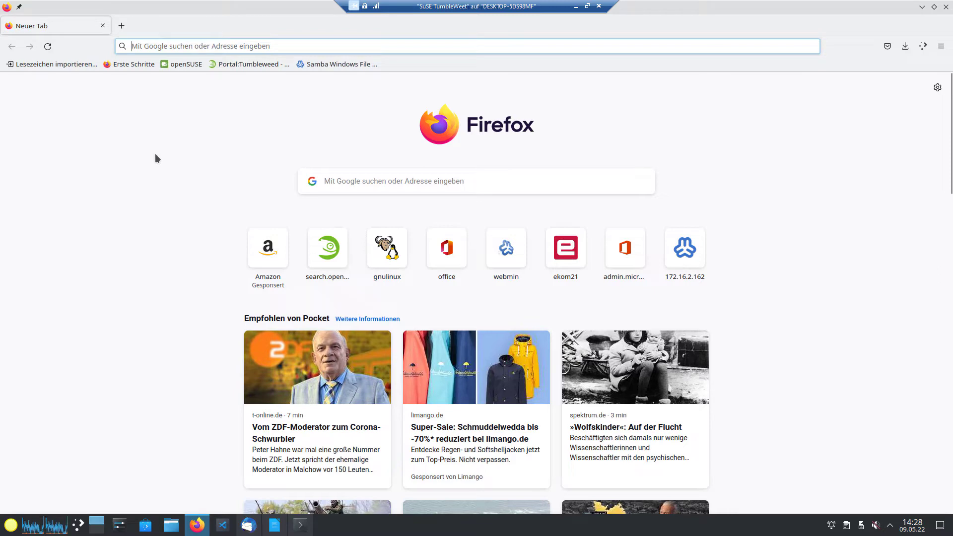
# - Load n-tv.de, accept all of its privacy terms and close the browser
pyautogui.write('n-tv.d')
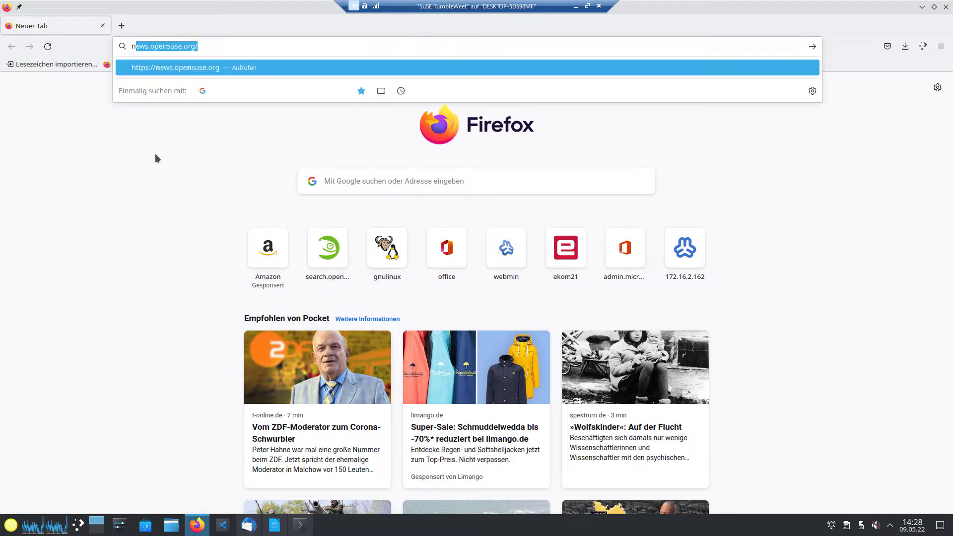
pyautogui.write('e')
pyautogui.press('Return')
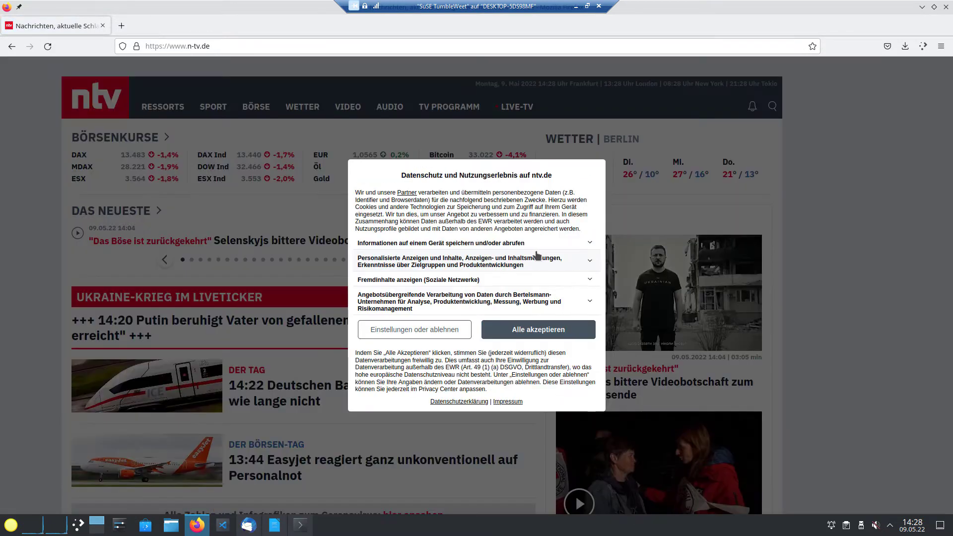
pyautogui.click(532, 330)
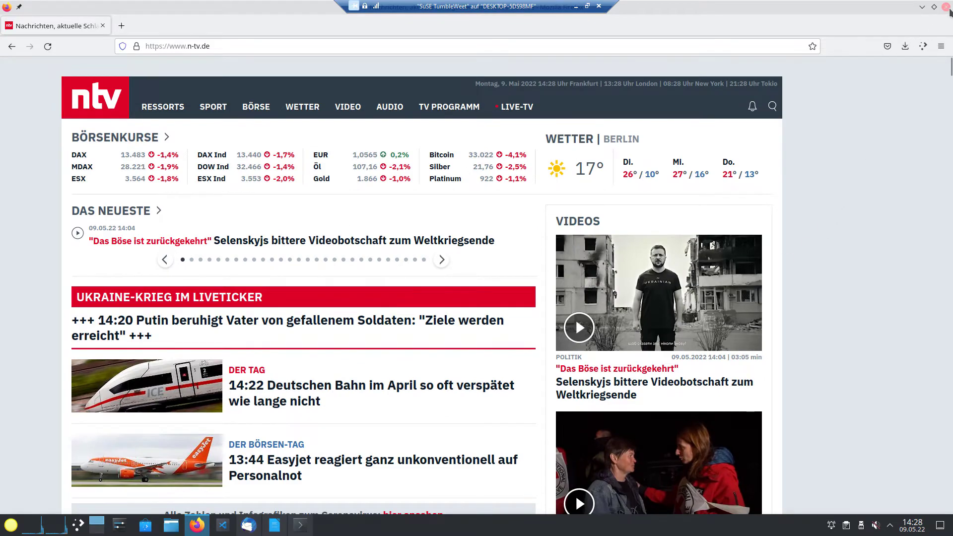
pyautogui.press('super+d')
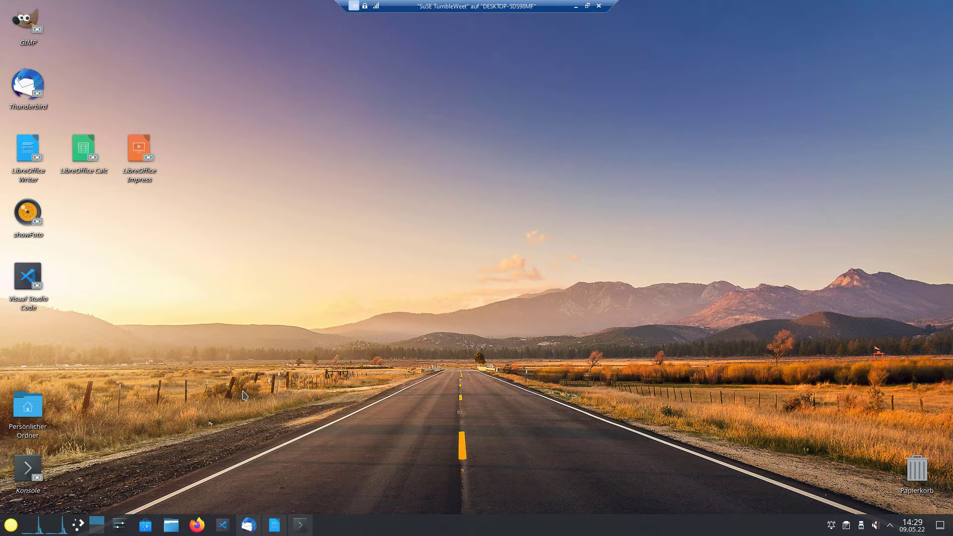
# - Start Firefox, switch the openSUSE search page to Forums, and open the n-tv shortcut in a new tab
pyautogui.click(195, 530)
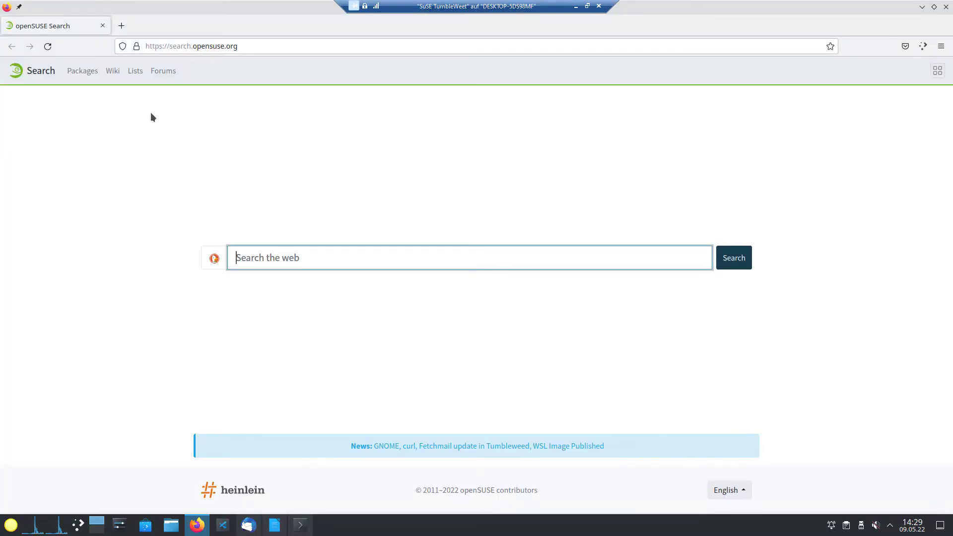
pyautogui.click(157, 75)
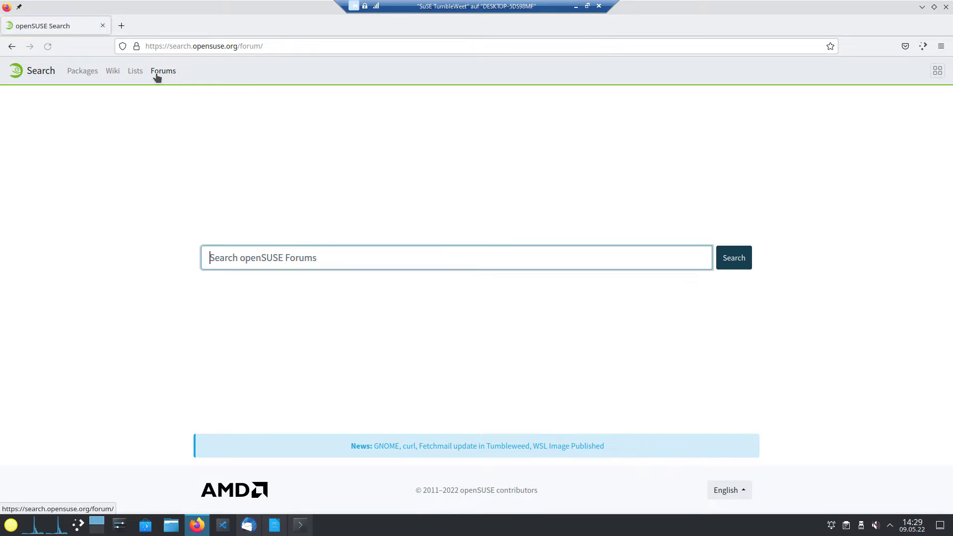
pyautogui.click(120, 27)
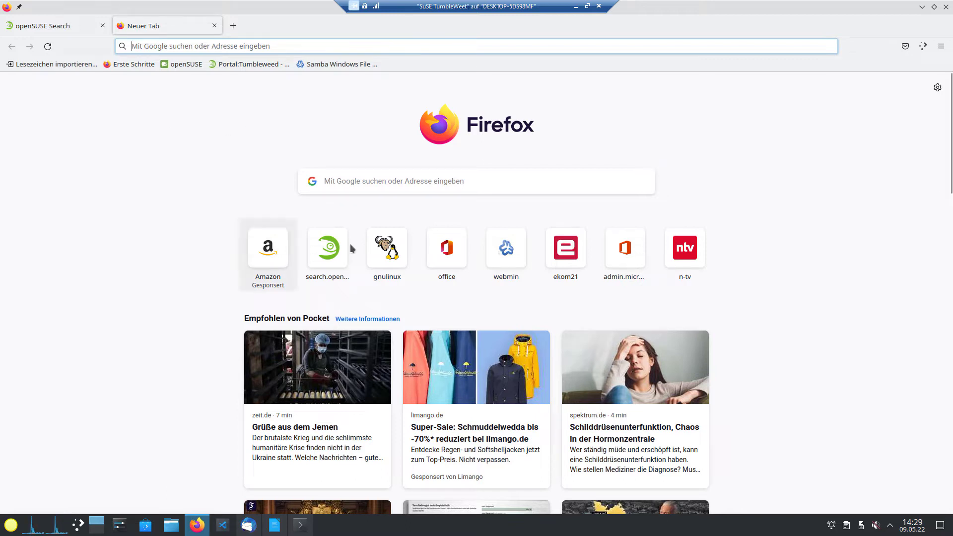
pyautogui.click(685, 250)
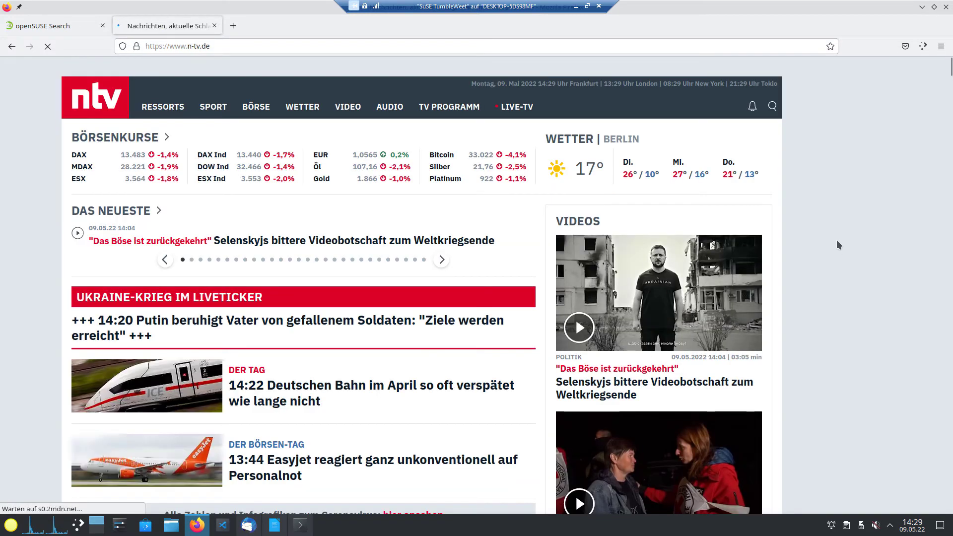
# - Look through the news headlines and videos on the n-tv homepage, and close the browser
pyautogui.scroll(-5, 826, 233)
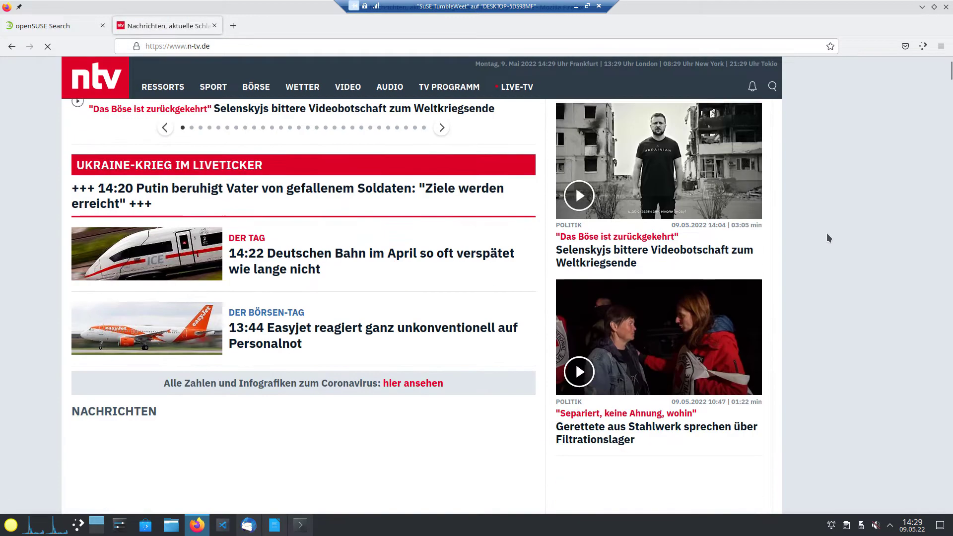
pyautogui.scroll(-5, 826, 233)
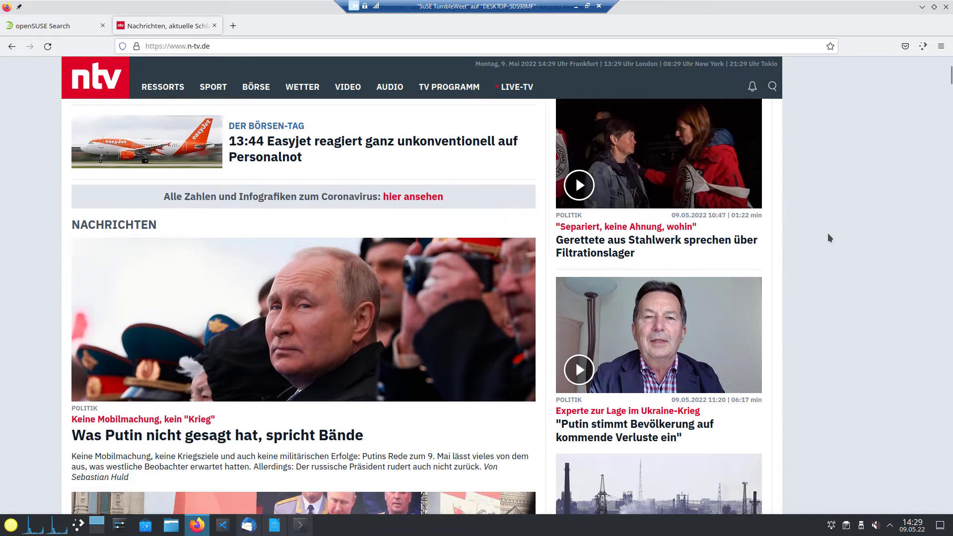
pyautogui.scroll(-6, 827, 237)
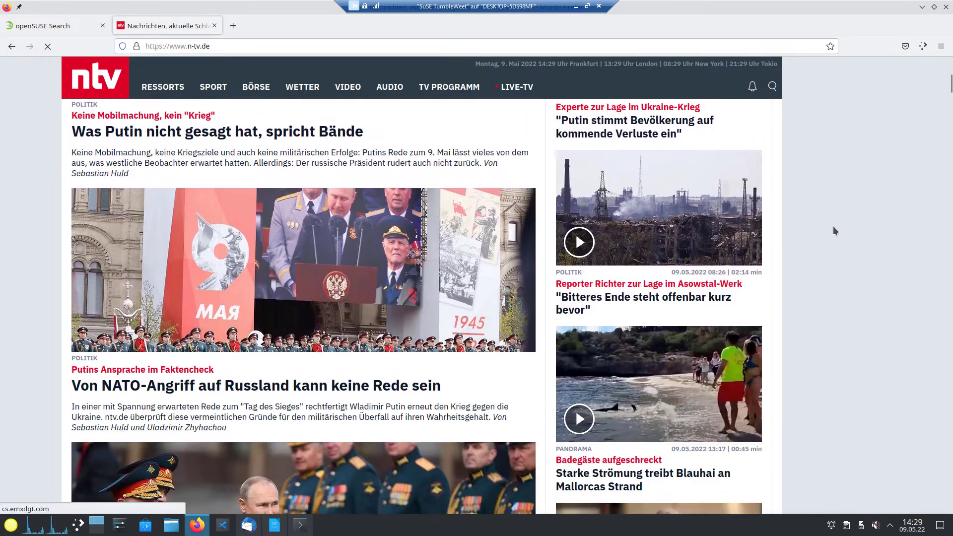
pyautogui.scroll(-7, 833, 226)
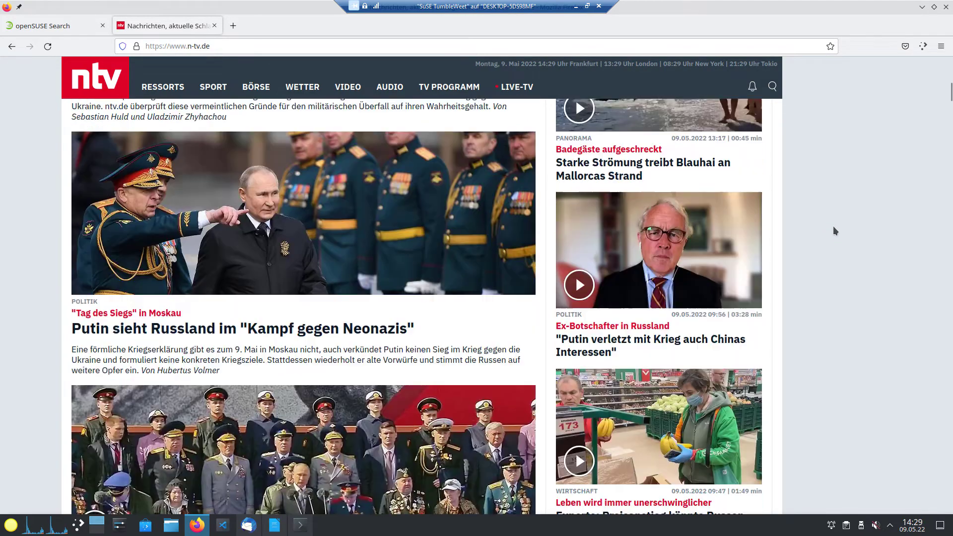
pyautogui.scroll(-4, 833, 225)
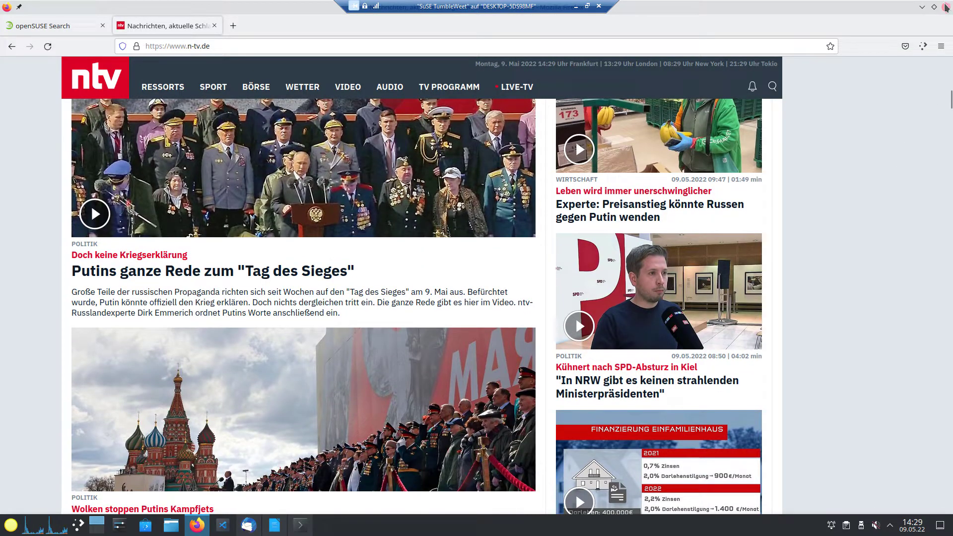
pyautogui.press('super+d')
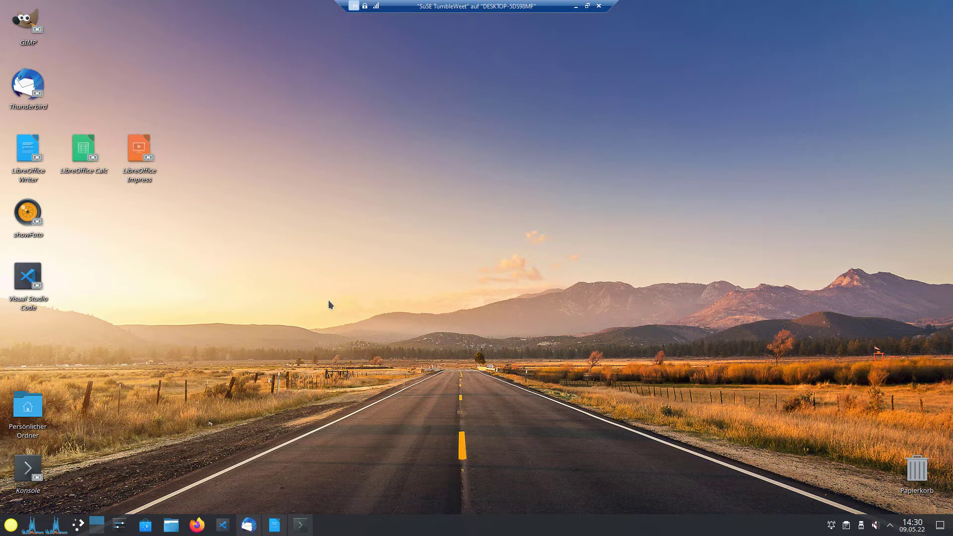
# - Switch to Thunderbird, collapse the folder trees of both mail accounts, and close the program
pyautogui.click(248, 525)
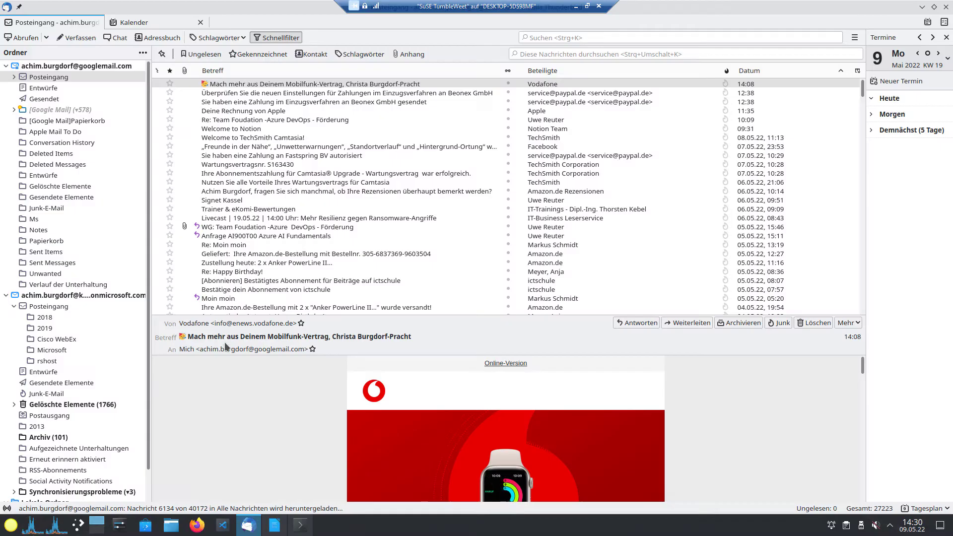
pyautogui.click(7, 75)
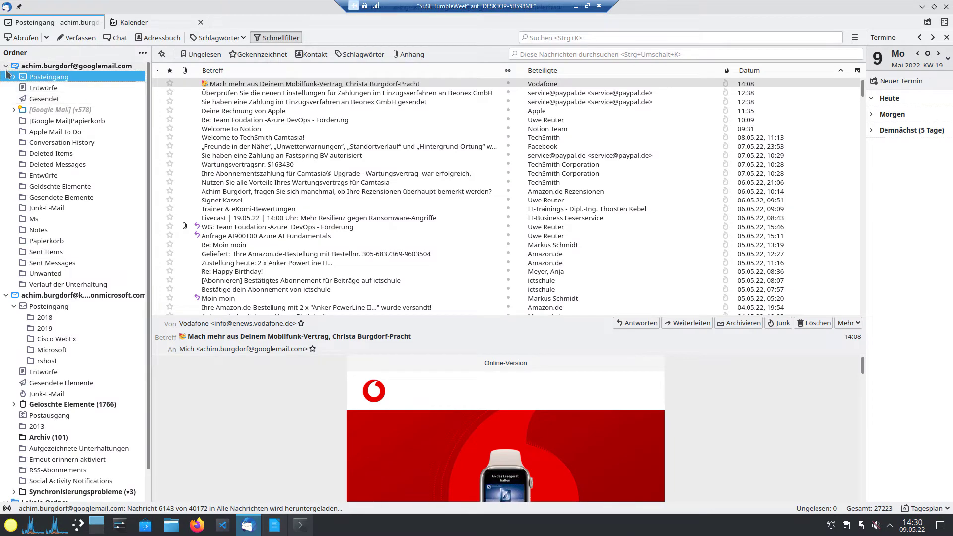
pyautogui.click(6, 67)
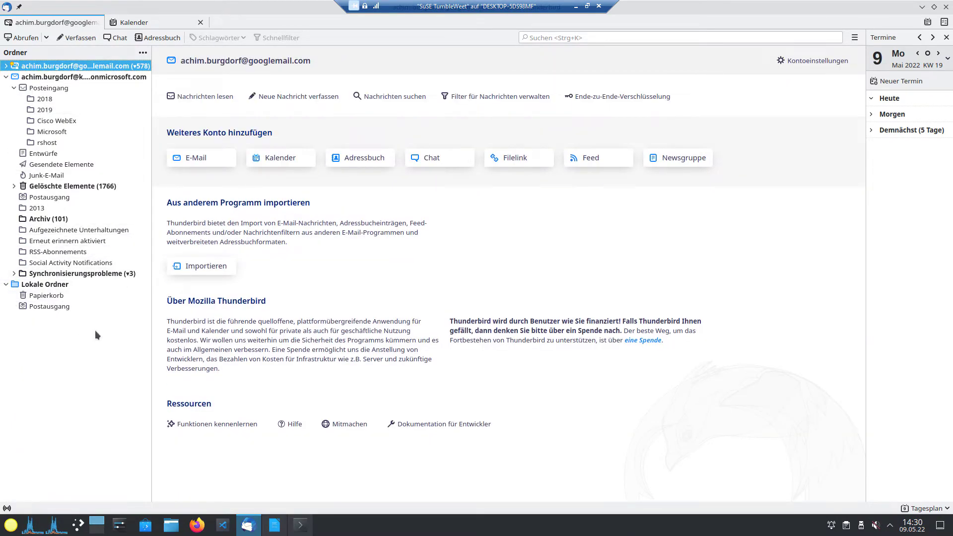
pyautogui.click(6, 77)
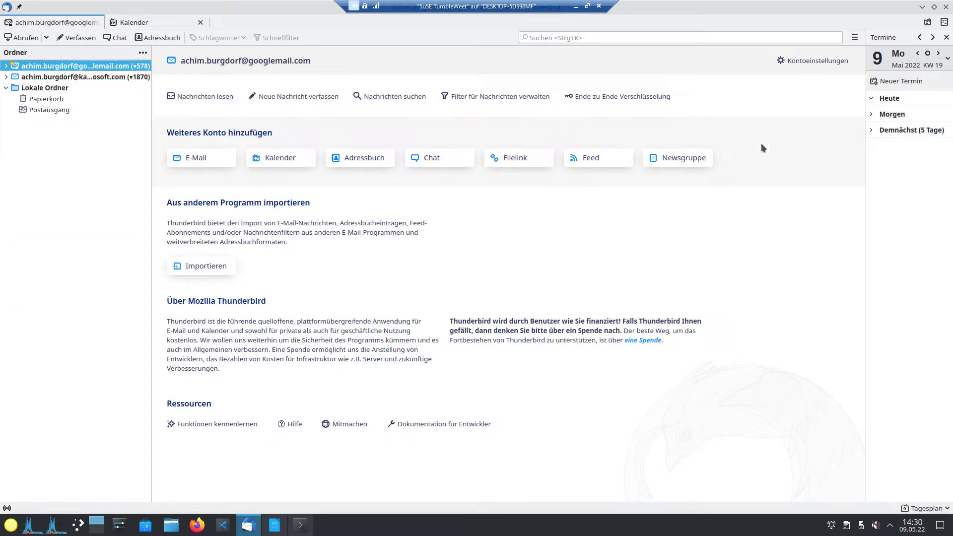
pyautogui.click(946, 7)
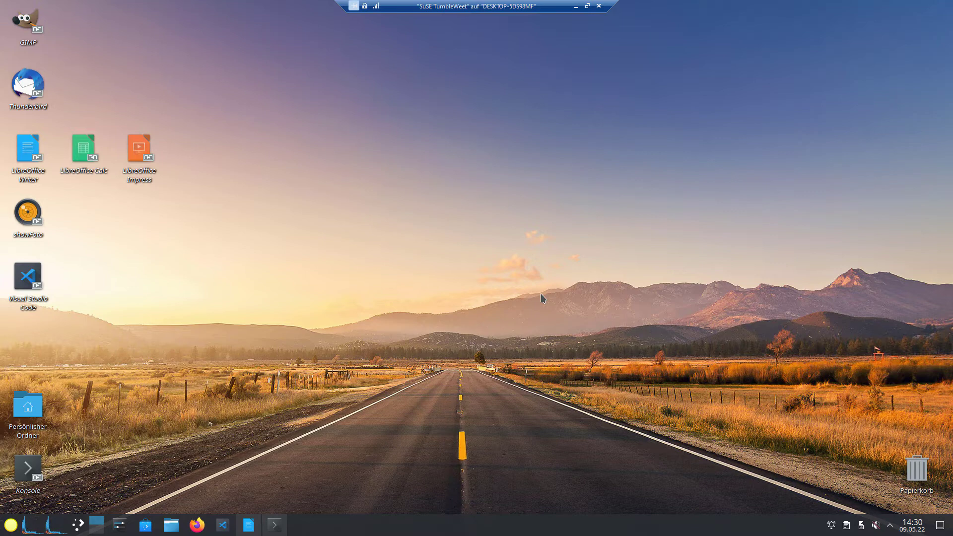
# - Start Firefox and search Google for "eule thunderbird"
pyautogui.click(204, 524)
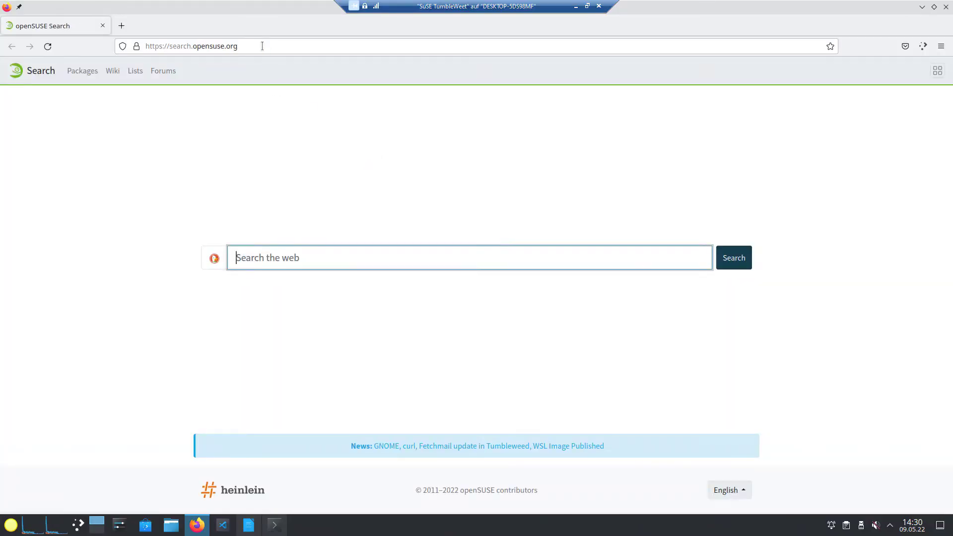
pyautogui.click(262, 46)
pyautogui.write('eule')
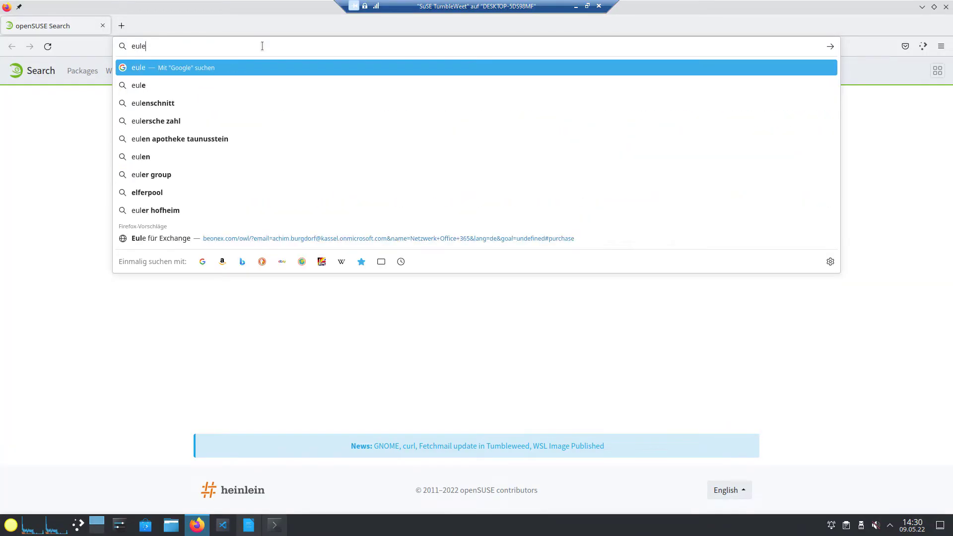
pyautogui.write(' th')
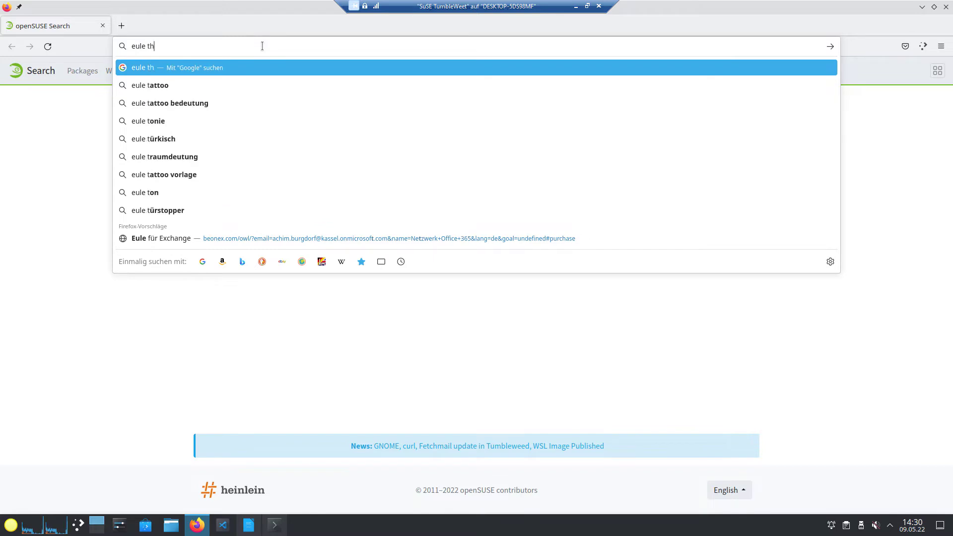
pyautogui.write('underbird')
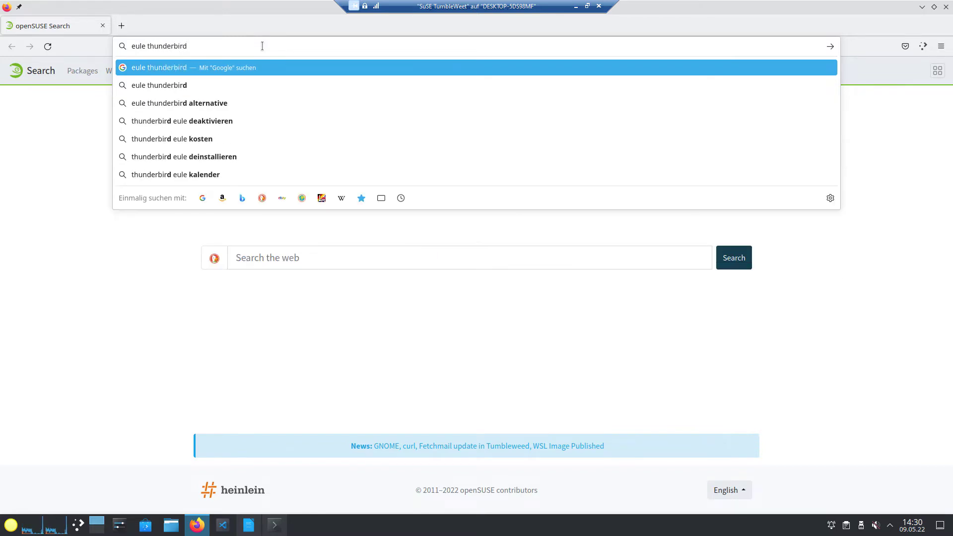
pyautogui.press('Return')
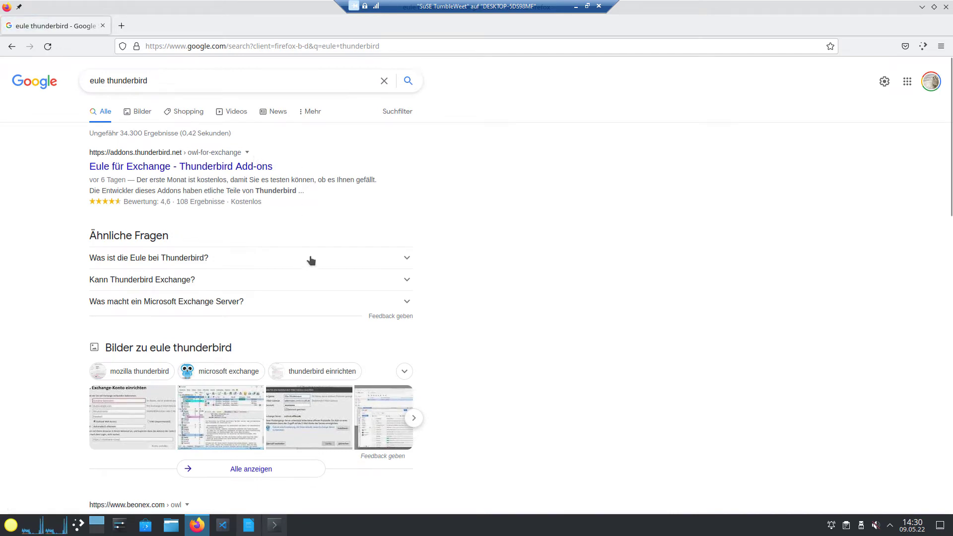
# - Open the Beonex result for Eule für Exchange and read through its features, download instructions, reviews and purchase terms
pyautogui.scroll(-2, 310, 261)
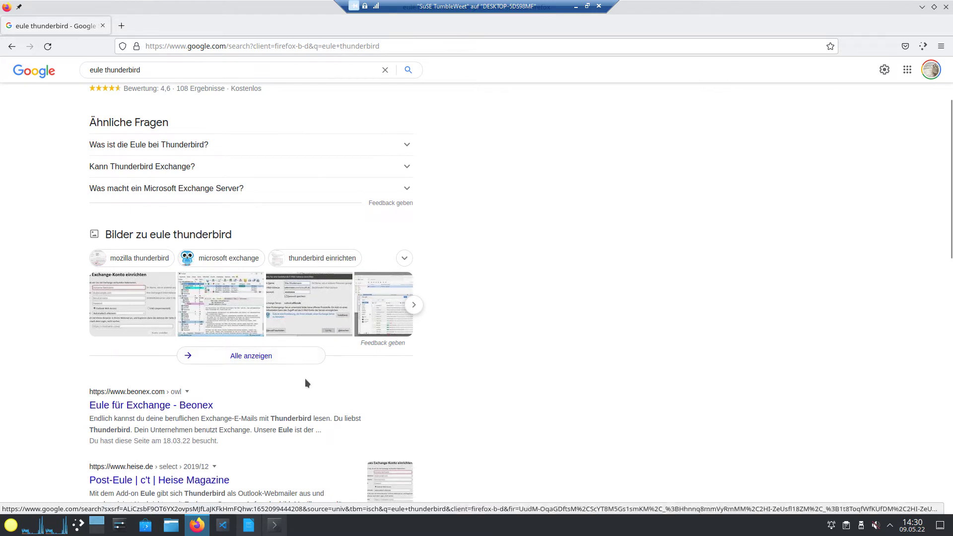
pyautogui.scroll(-1, 305, 382)
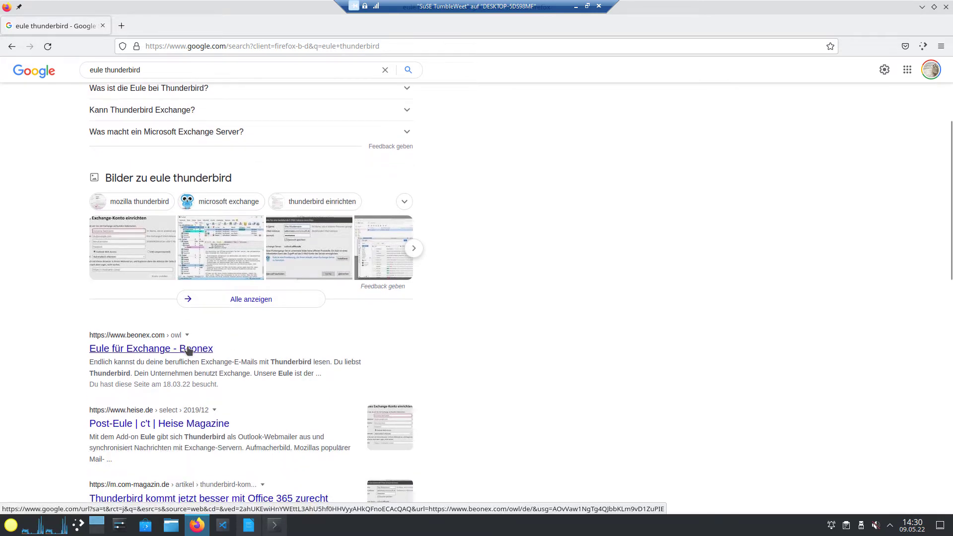
pyautogui.click(208, 348)
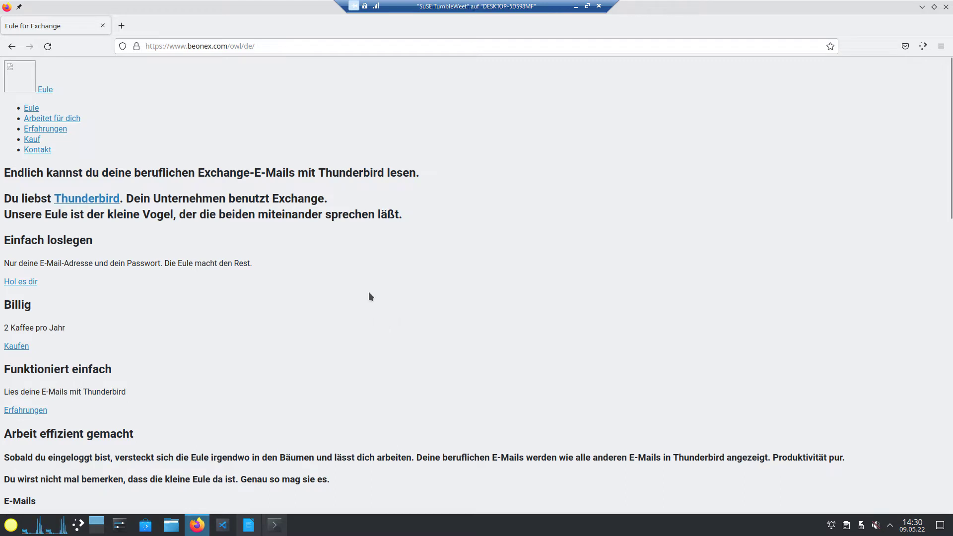
pyautogui.scroll(-3, 368, 297)
pyautogui.scroll(-2, 450, 358)
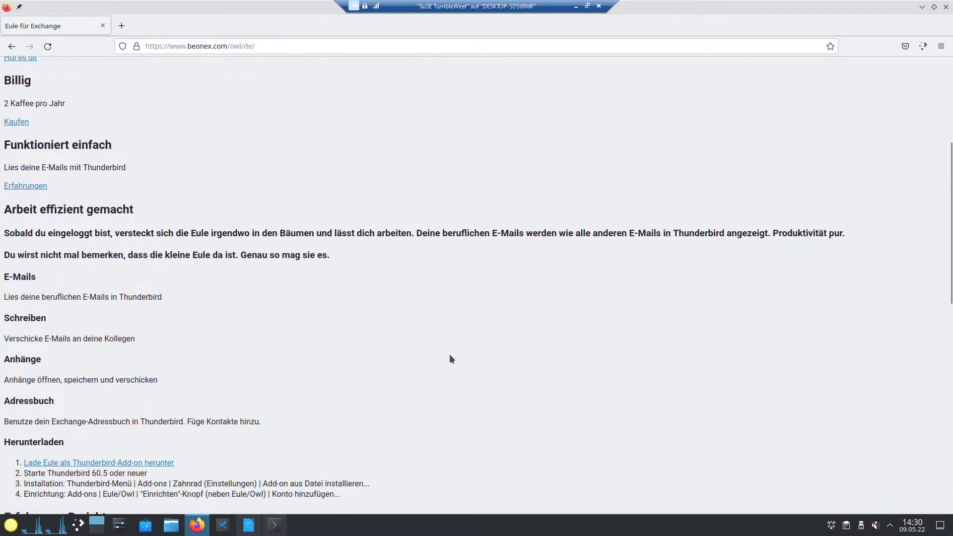
pyautogui.scroll(-3, 439, 330)
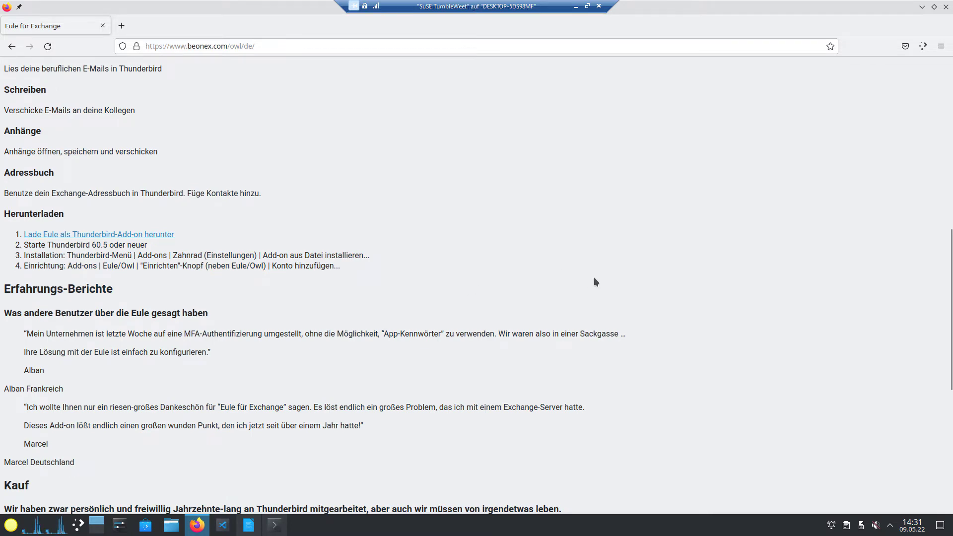
pyautogui.scroll(-4, 594, 281)
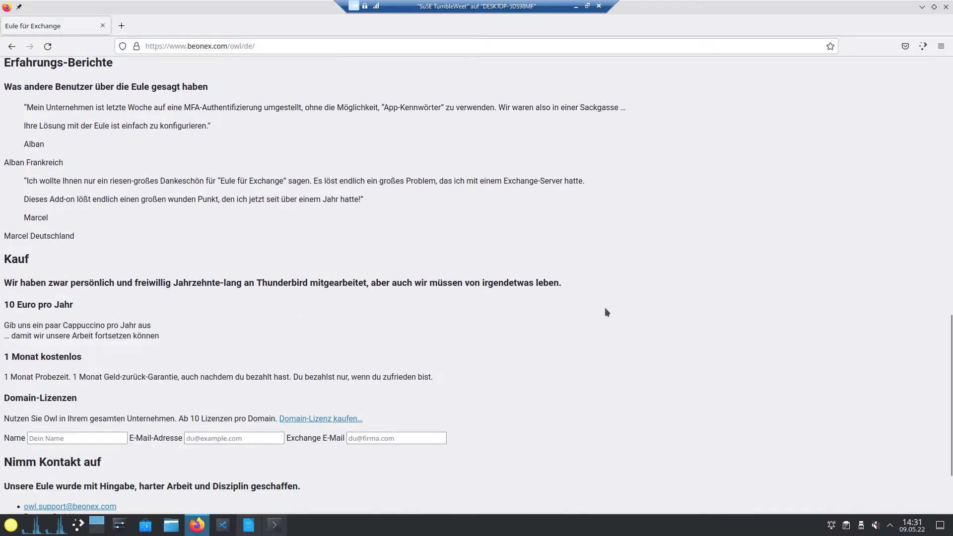
# - Close the browser window showing the Eule für Exchange page and start Firefox again
pyautogui.scroll(12, 627, 321)
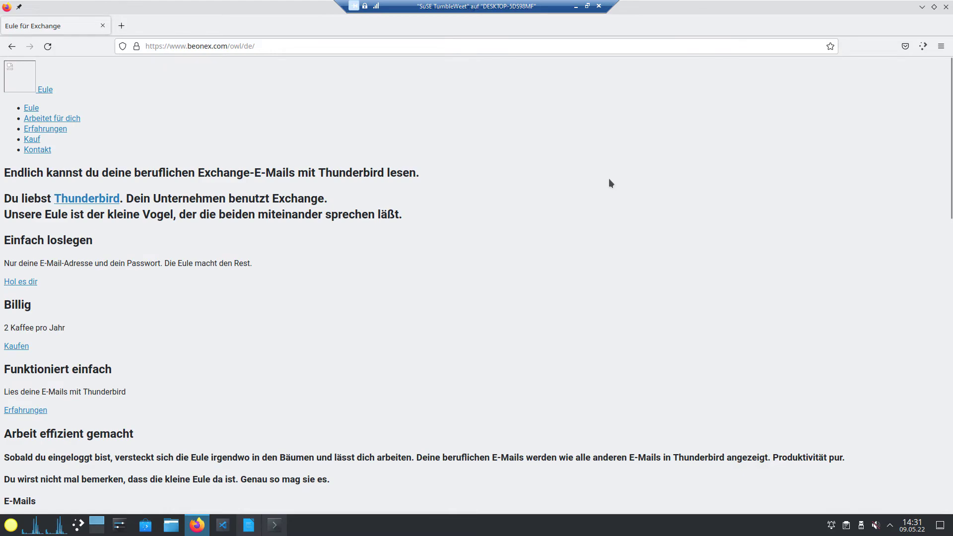
pyautogui.click(945, 7)
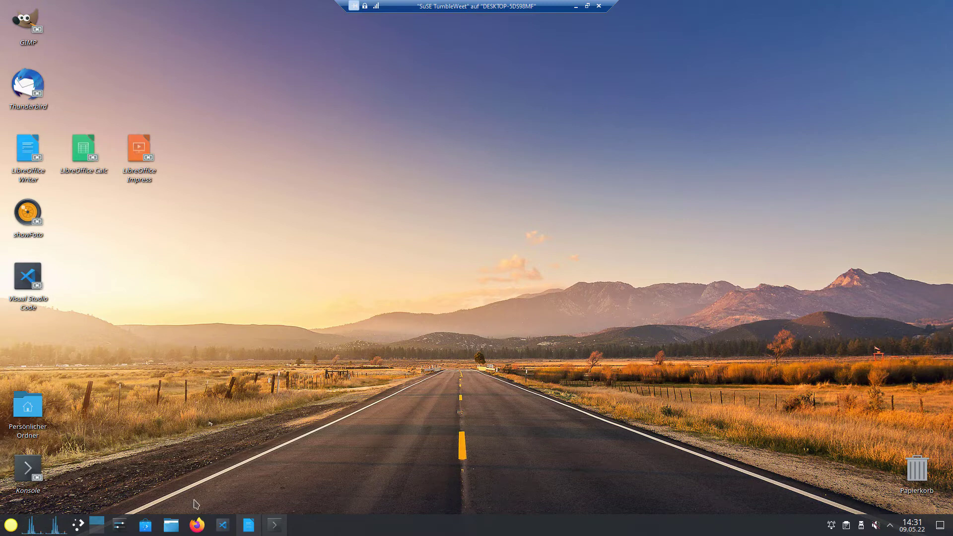
pyautogui.click(196, 524)
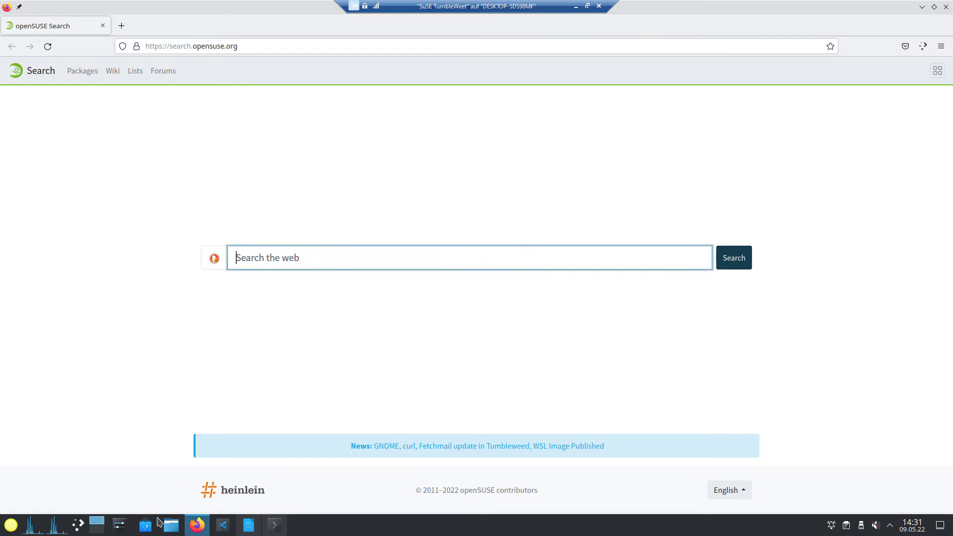
# - Search Discover for "visual code", and start installing all available system updates
pyautogui.click(146, 524)
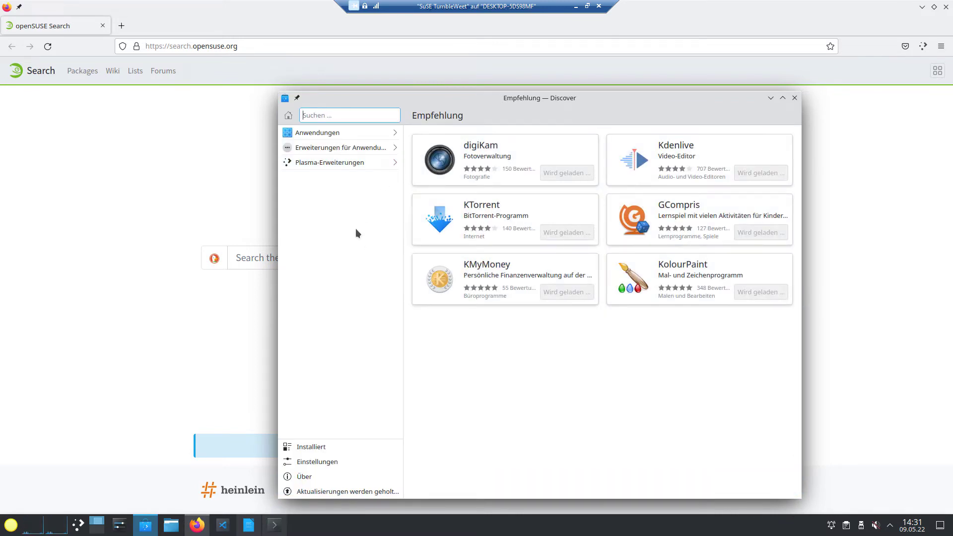
pyautogui.write('visual ')
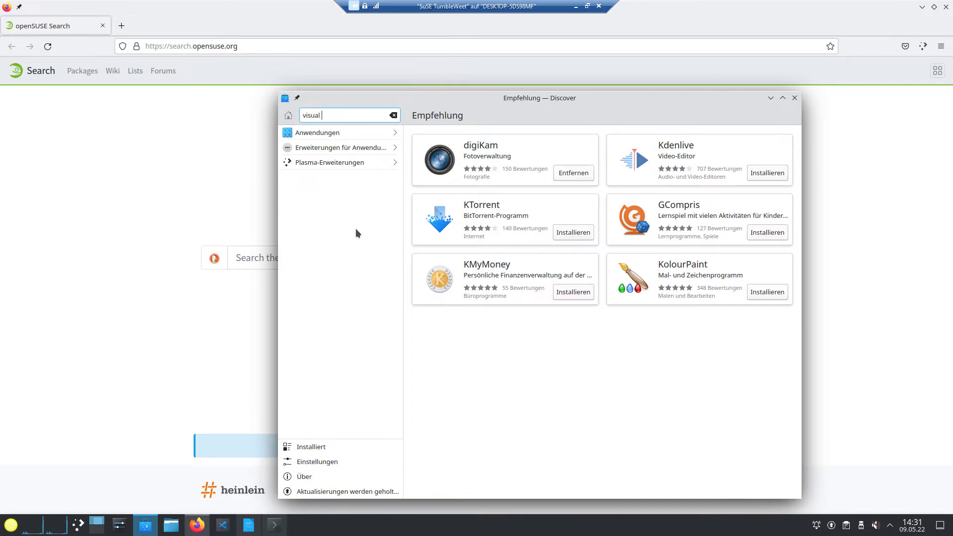
pyautogui.write('code')
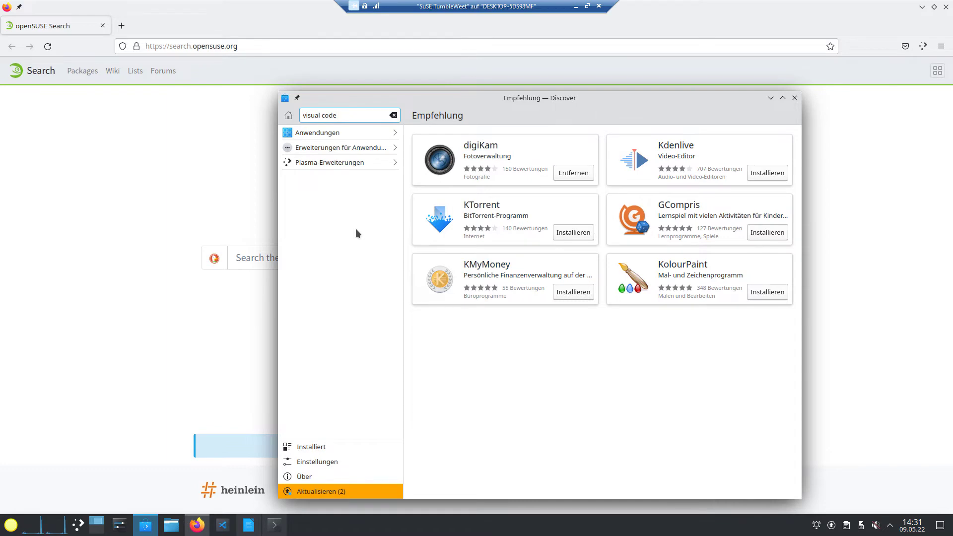
pyautogui.press('Return')
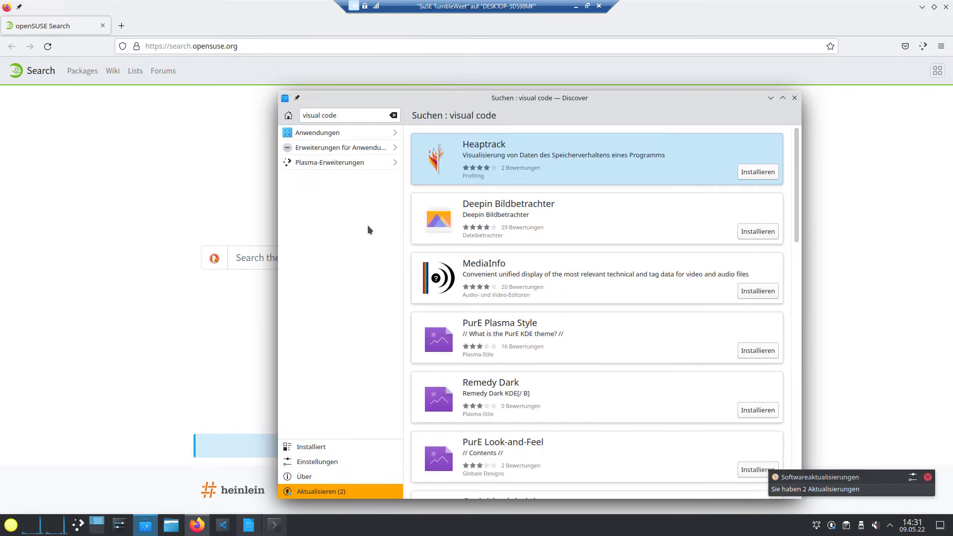
pyautogui.scroll(-5, 540, 340)
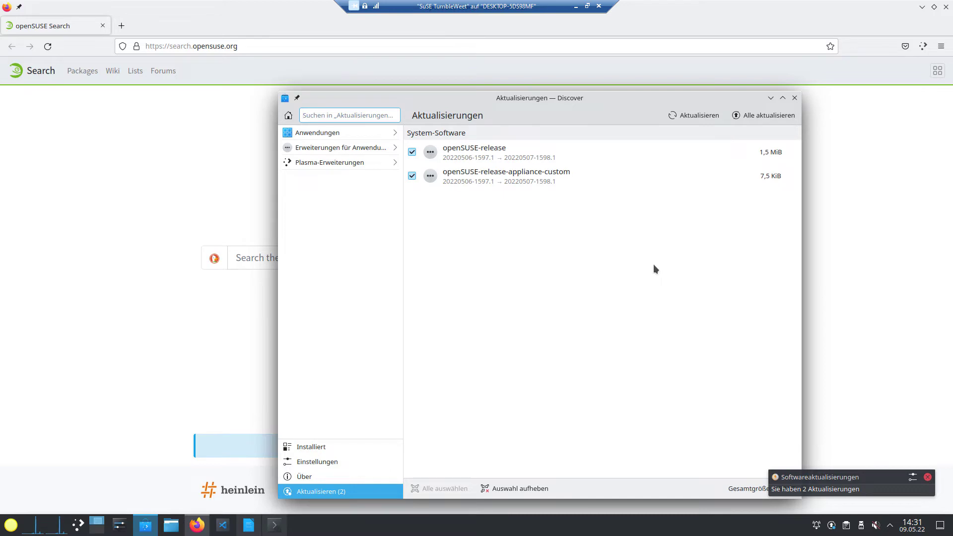
pyautogui.click(746, 117)
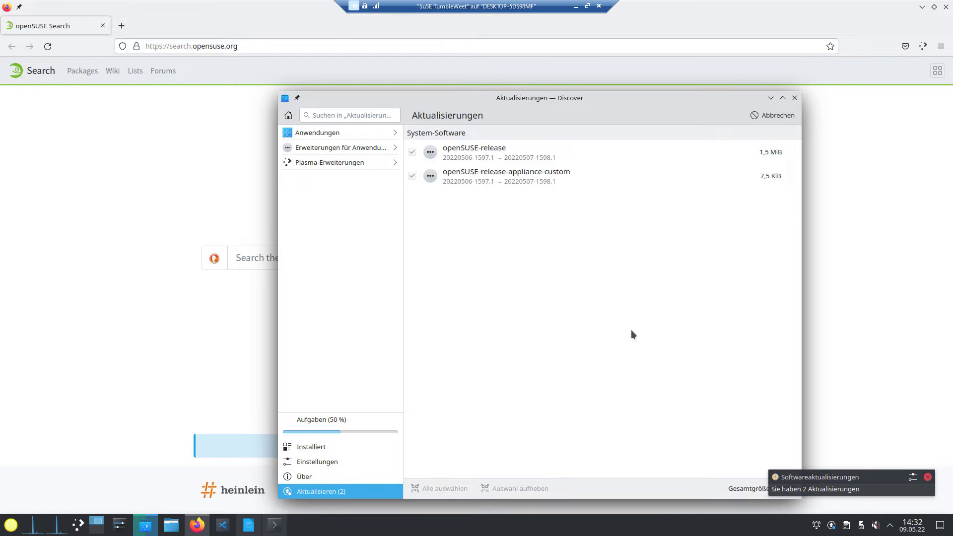
# - Switch to Firefox, search Google for "visual code download", and open the Download Visual Studio Code result
pyautogui.click(178, 204)
pyautogui.click(248, 46)
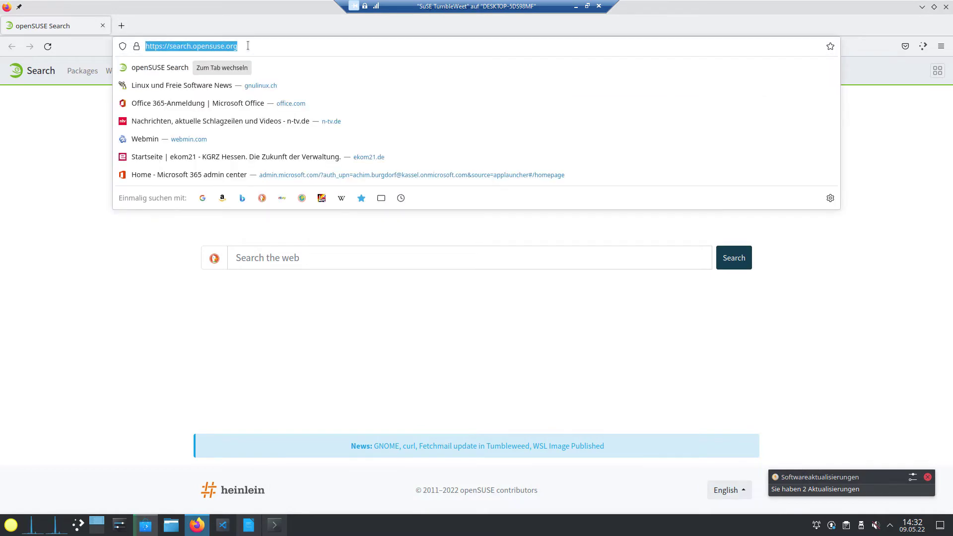
pyautogui.write('vis')
pyautogui.write('ua')
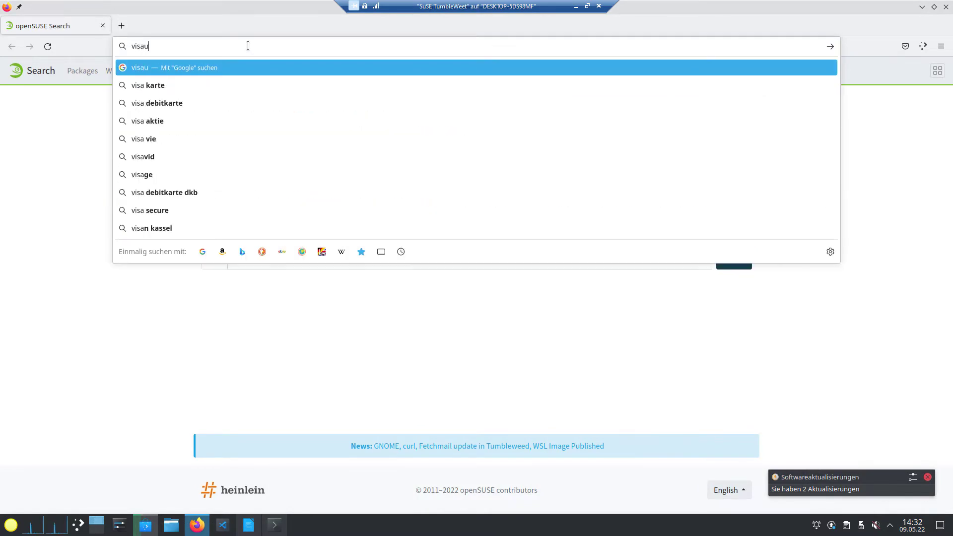
pyautogui.press('BackSpace')
pyautogui.press('BackSpace')
pyautogui.write('ual code m')
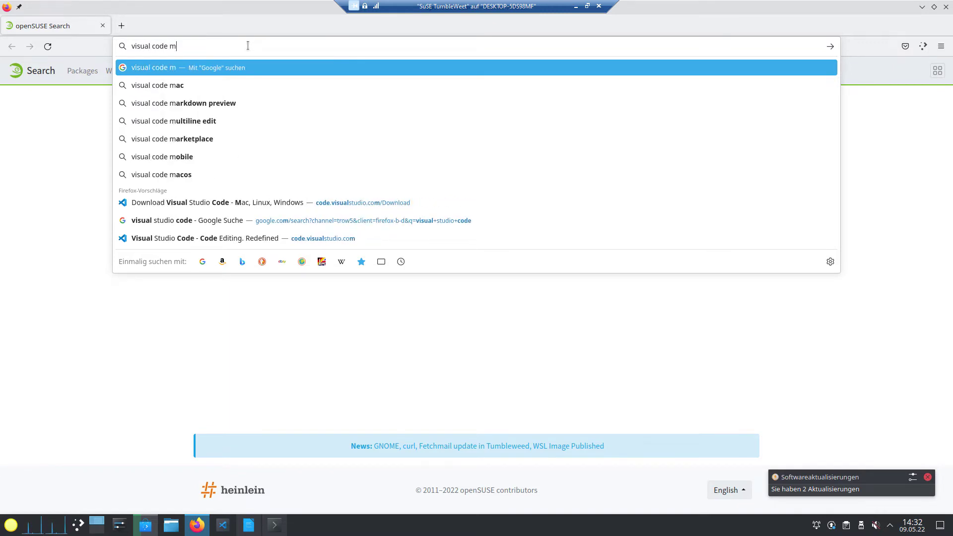
pyautogui.press('BackSpace')
pyautogui.write('d')
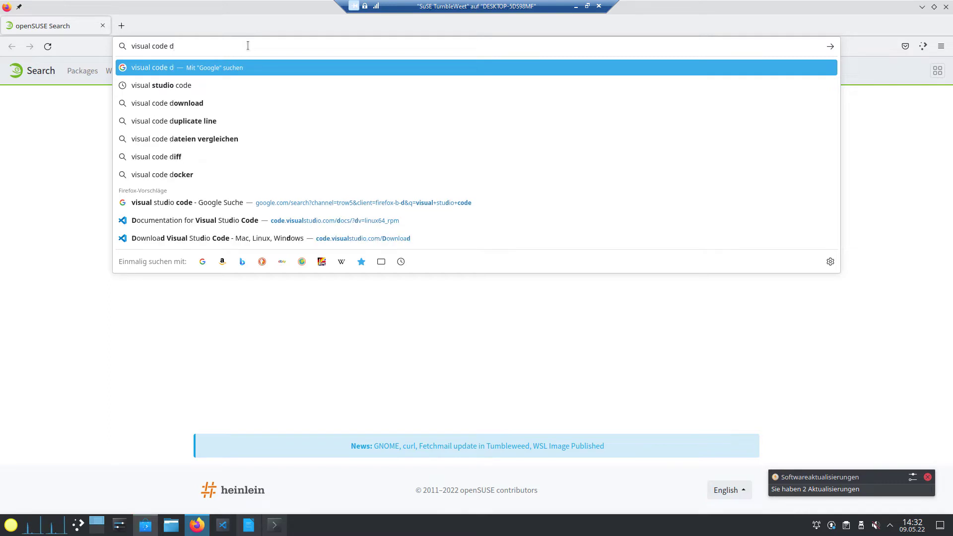
pyautogui.write('ownload')
pyautogui.press('Return')
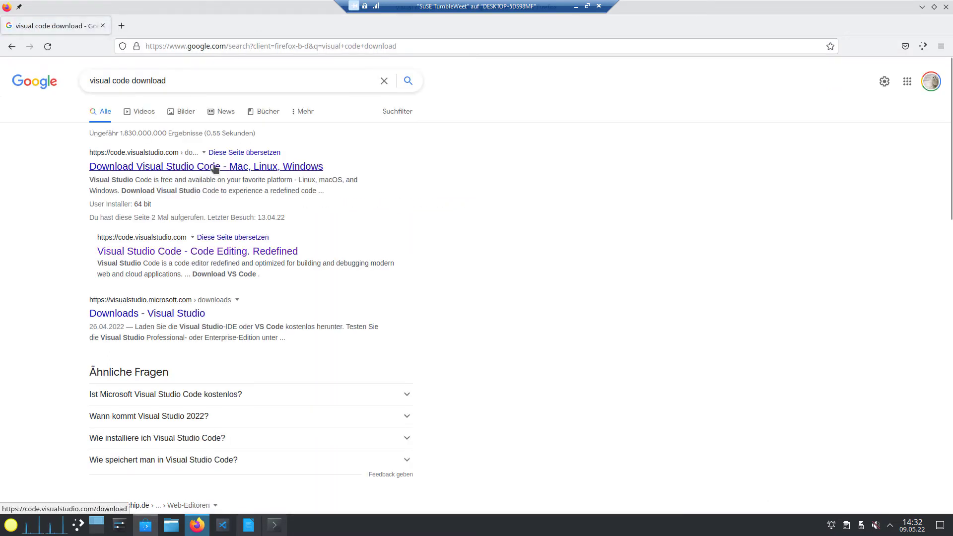
pyautogui.click(184, 166)
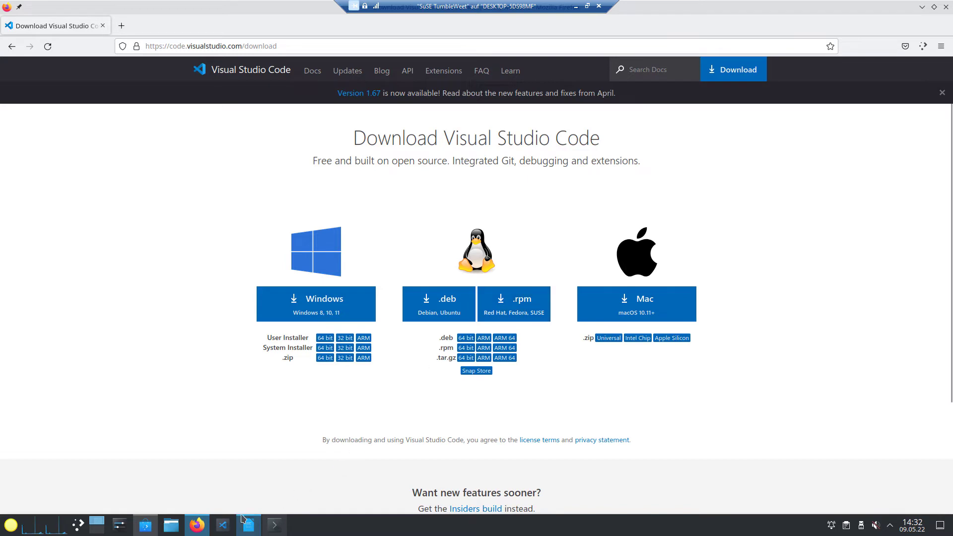
# - Start Visual Studio Code and look through the amavisd.conf file upward from the virus scanner settings to the banned file rules
pyautogui.click(225, 525)
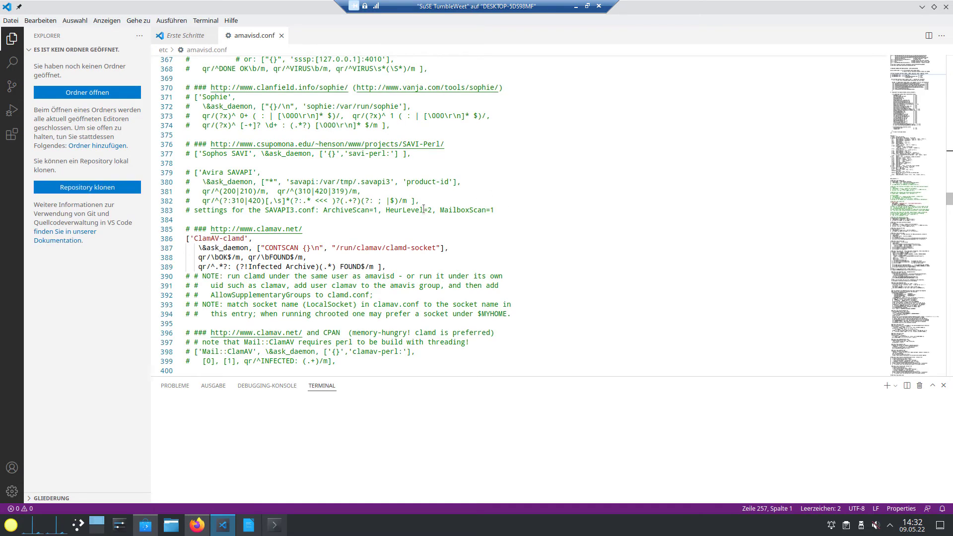
pyautogui.scroll(5, 423, 209)
pyautogui.scroll(13, 423, 209)
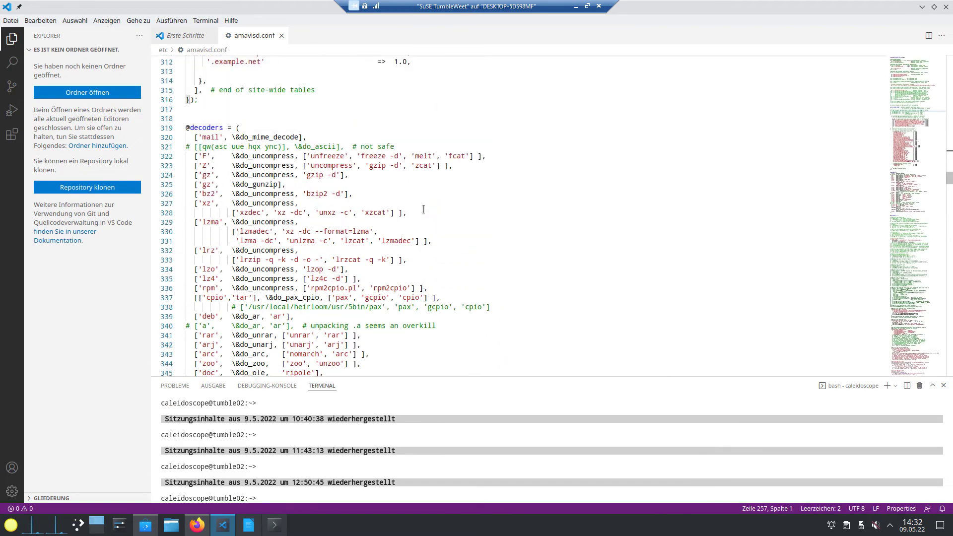
pyautogui.scroll(12, 423, 209)
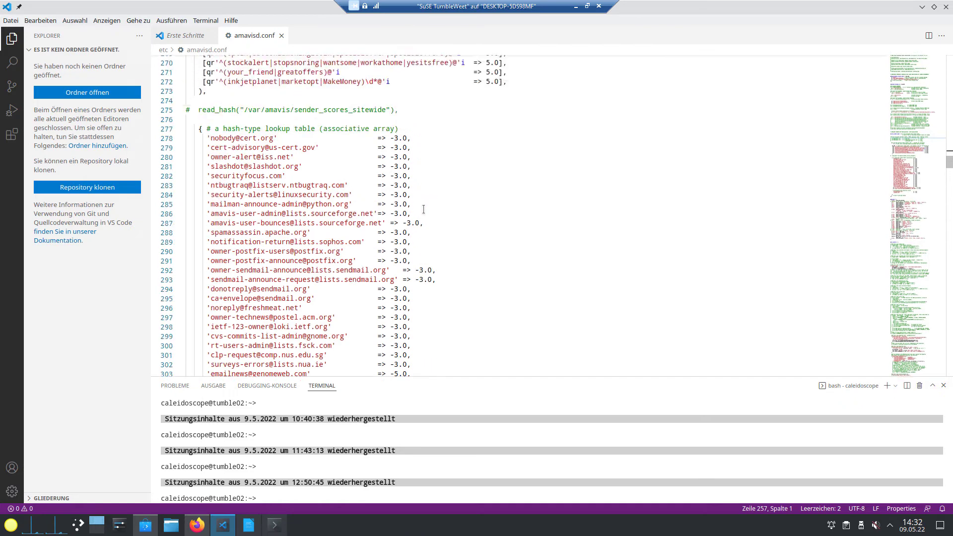
pyautogui.scroll(12, 423, 209)
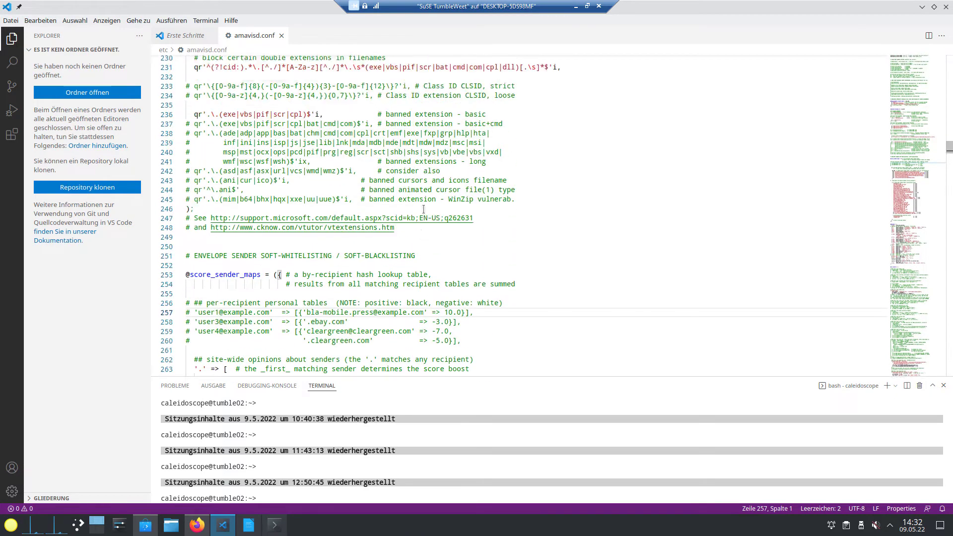
pyautogui.scroll(3, 424, 209)
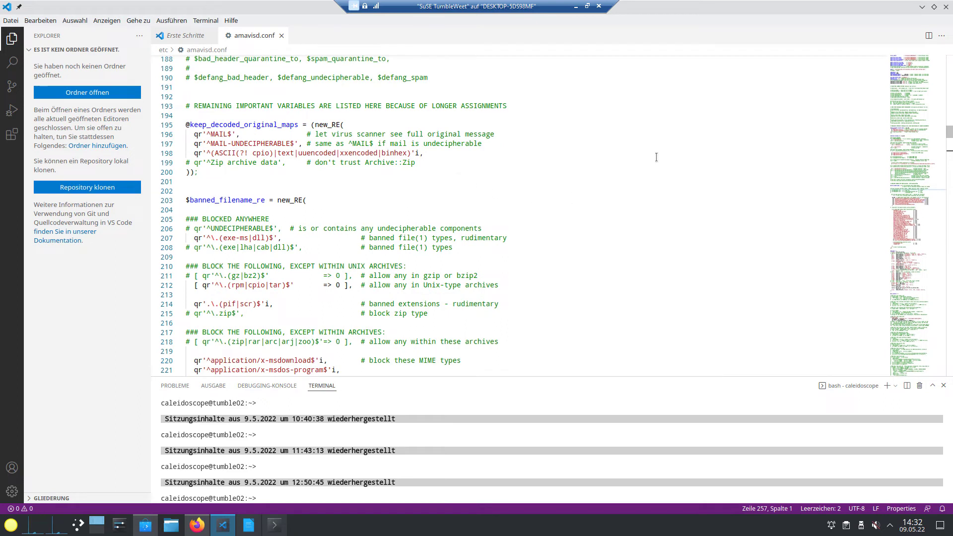
# - Close Visual Studio Code, Firefox and Discover to return to the empty desktop
pyautogui.click(946, 10)
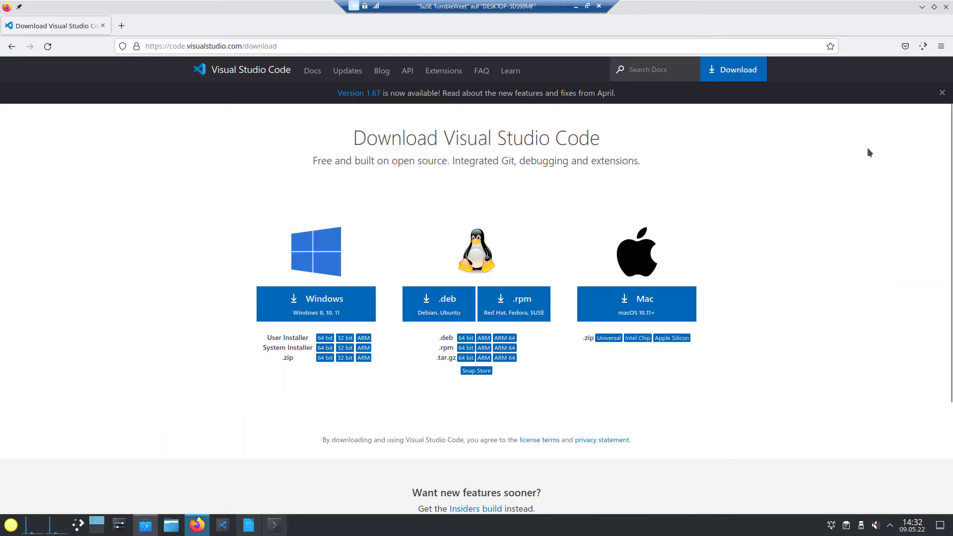
pyautogui.click(946, 7)
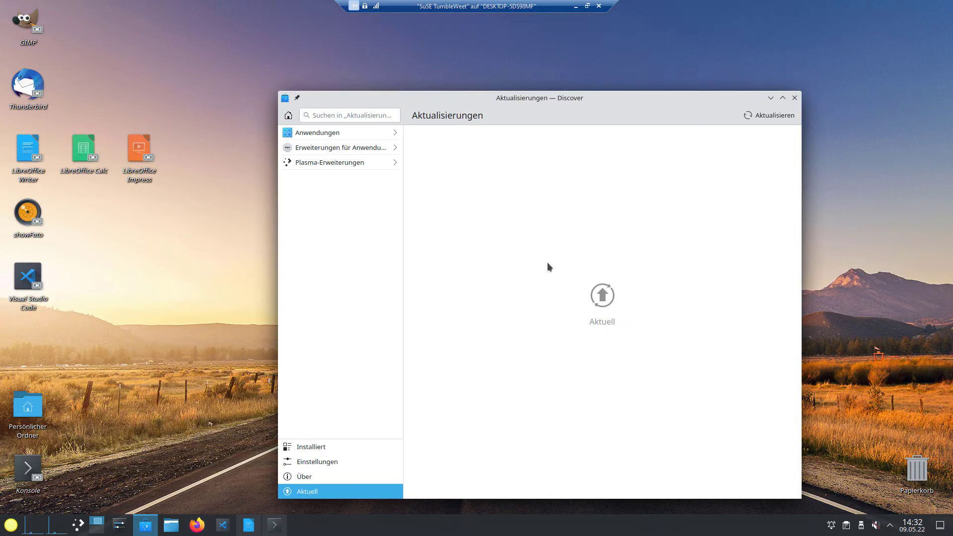
pyautogui.click(794, 98)
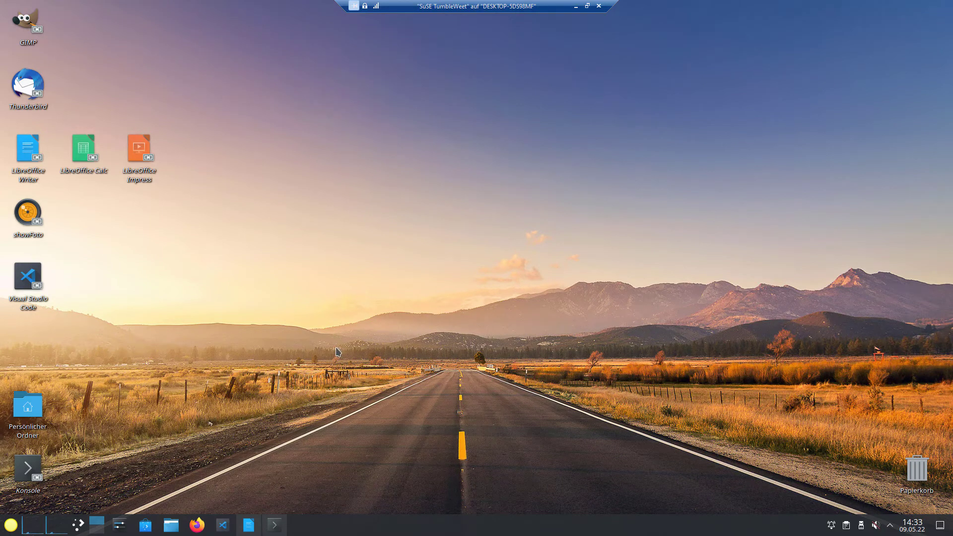
# - Start LibreOffice Writer, view the LibreOffice version information, and close the program
pyautogui.click(35, 152)
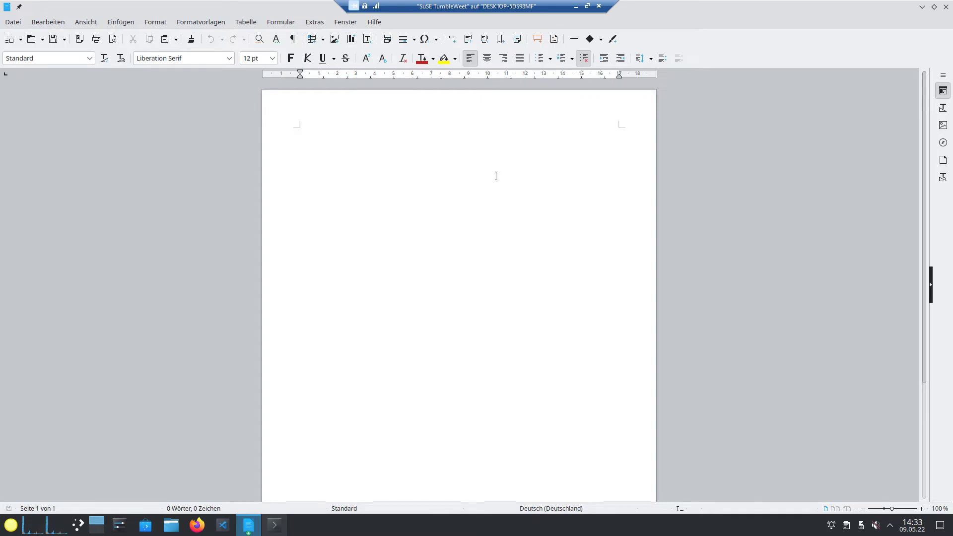
pyautogui.click(379, 25)
pyautogui.click(378, 192)
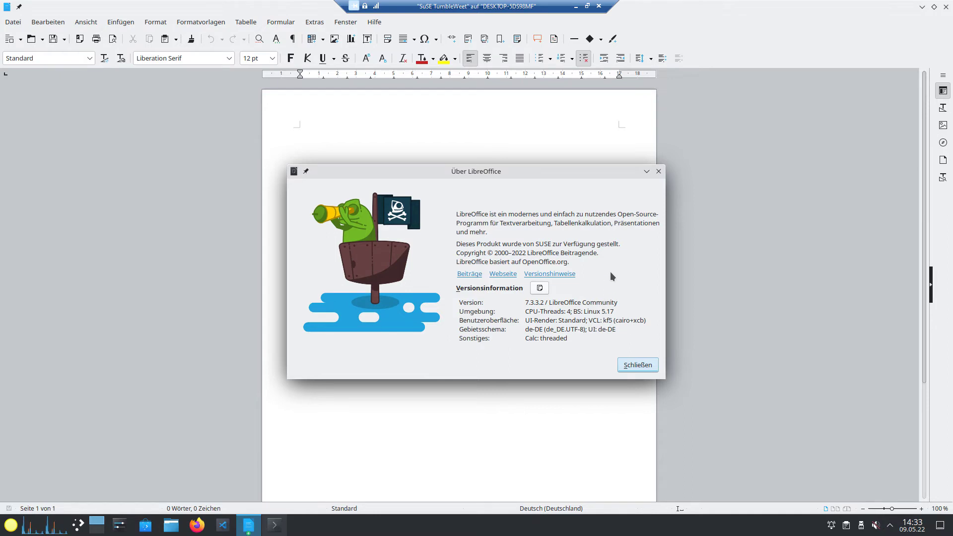
pyautogui.click(625, 365)
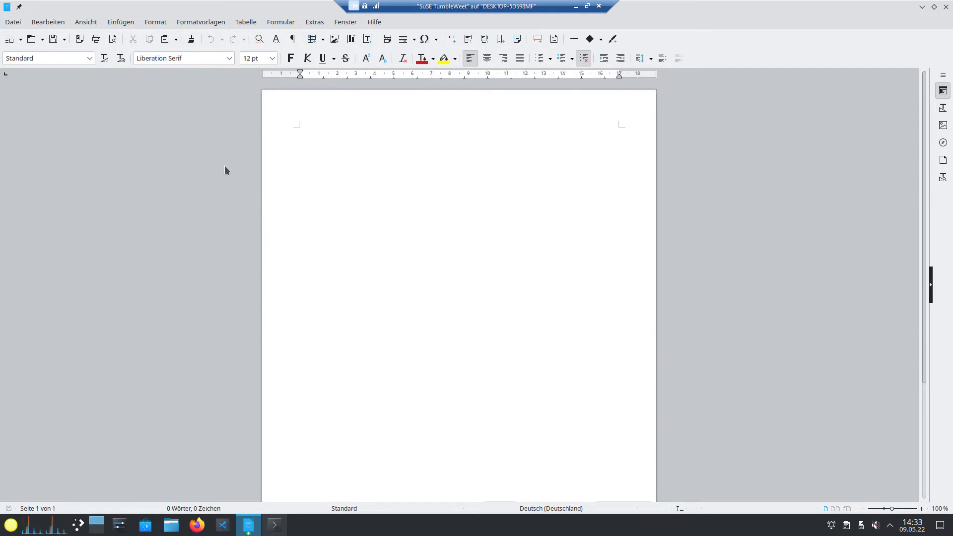
pyautogui.click(945, 7)
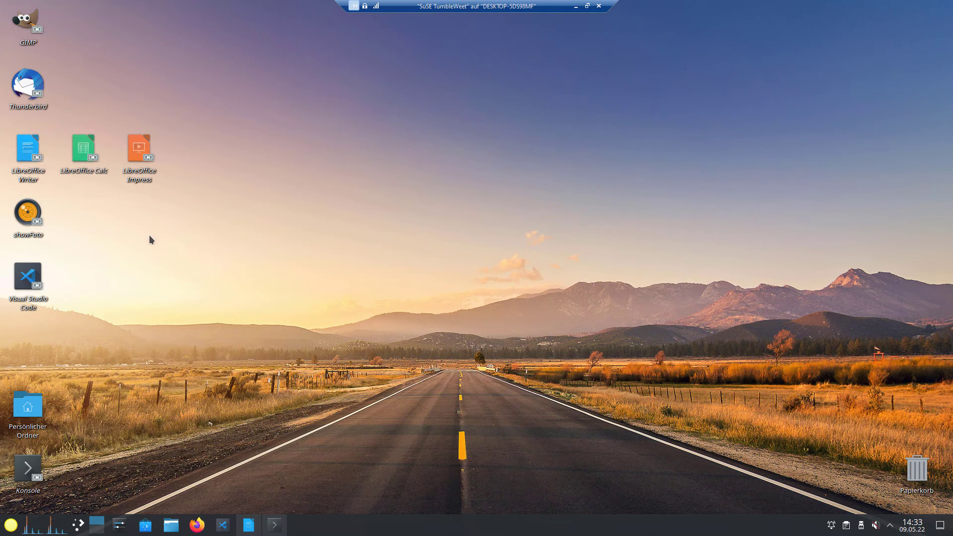
# - Start the Dolphin file manager and view the remote folders /home/projekte and /home/fromzentrum
pyautogui.click(171, 525)
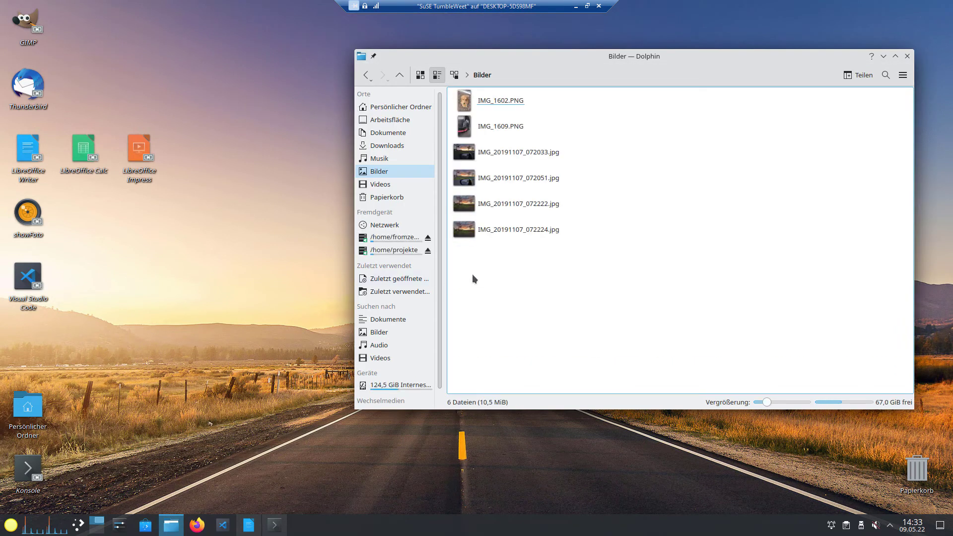
pyautogui.click(406, 252)
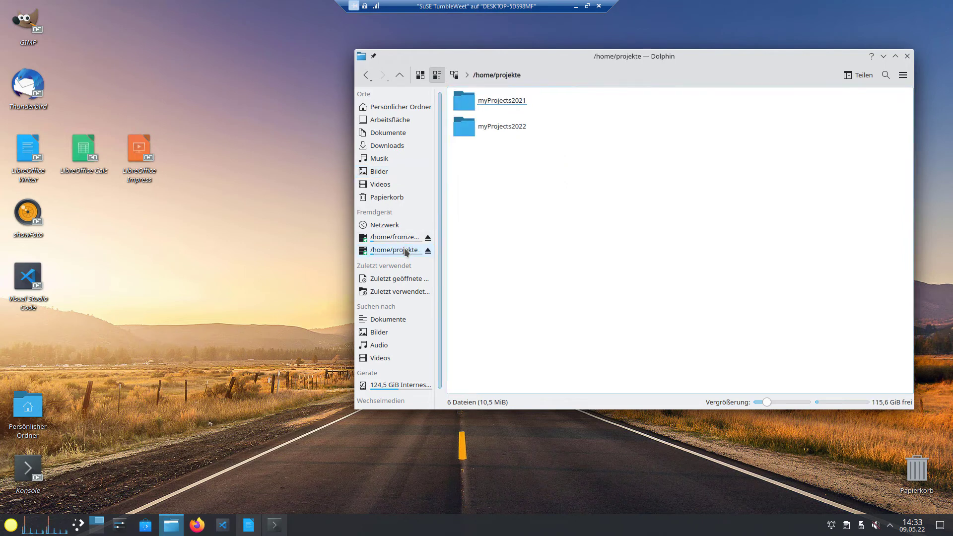
pyautogui.click(405, 240)
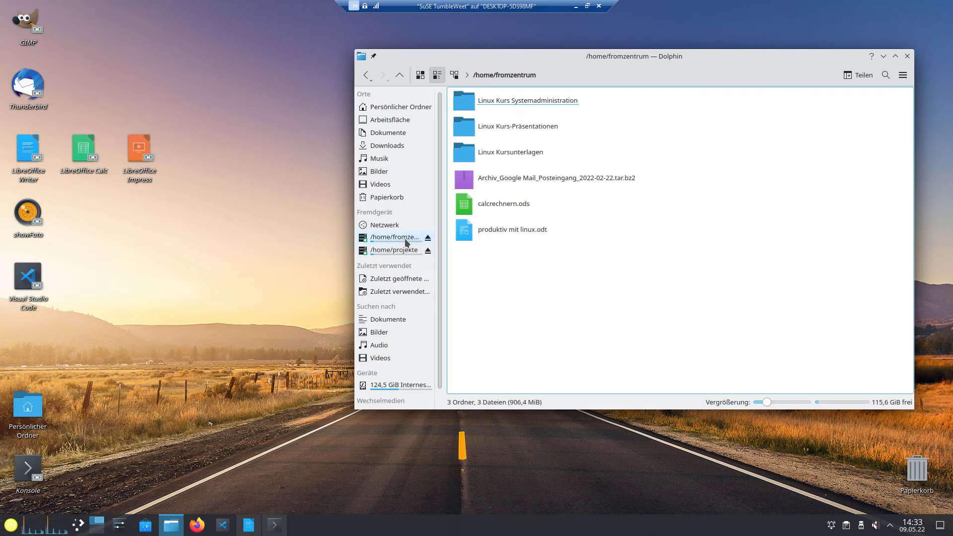
# - Open calcrechnern.ods from /home/fromzentrum, inspect the sum formula in cell B17, and close the spreadsheet
pyautogui.doubleClick(483, 204)
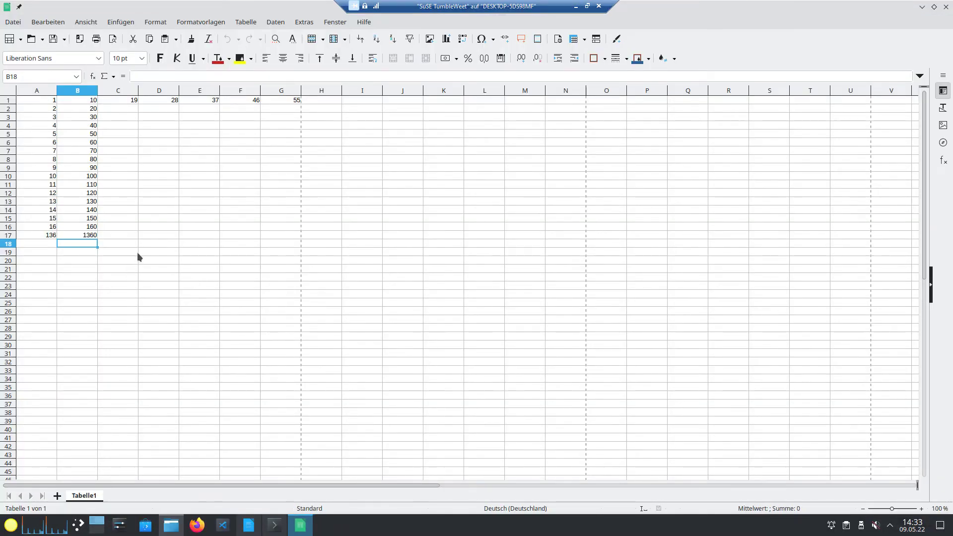
pyautogui.click(85, 237)
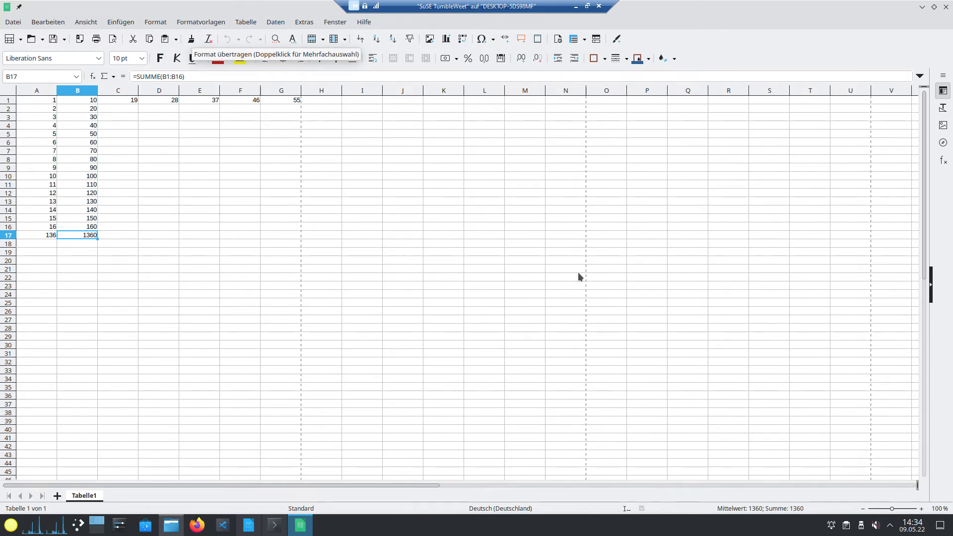
pyautogui.click(948, 7)
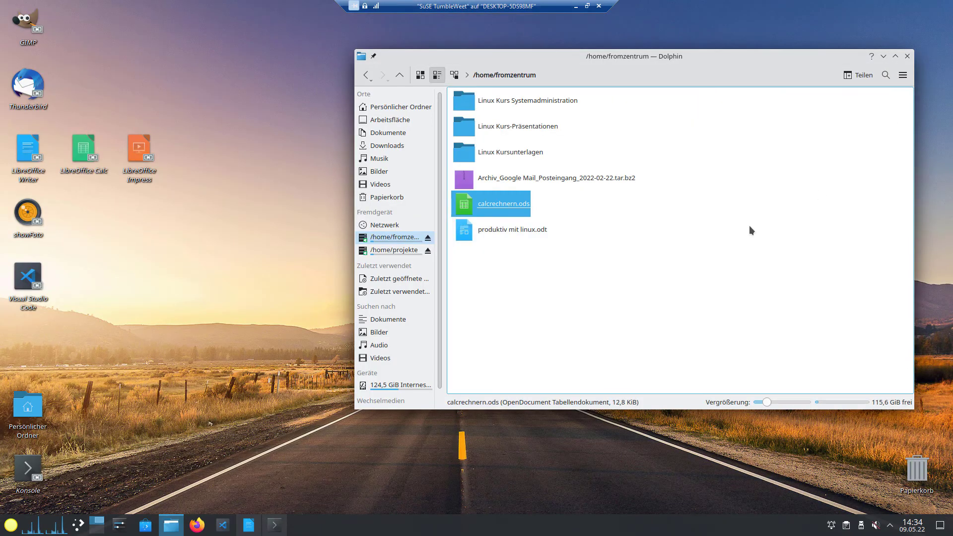
# - Deselect the spreadsheet file and open the remote folder /home/projekte
pyautogui.click(530, 252)
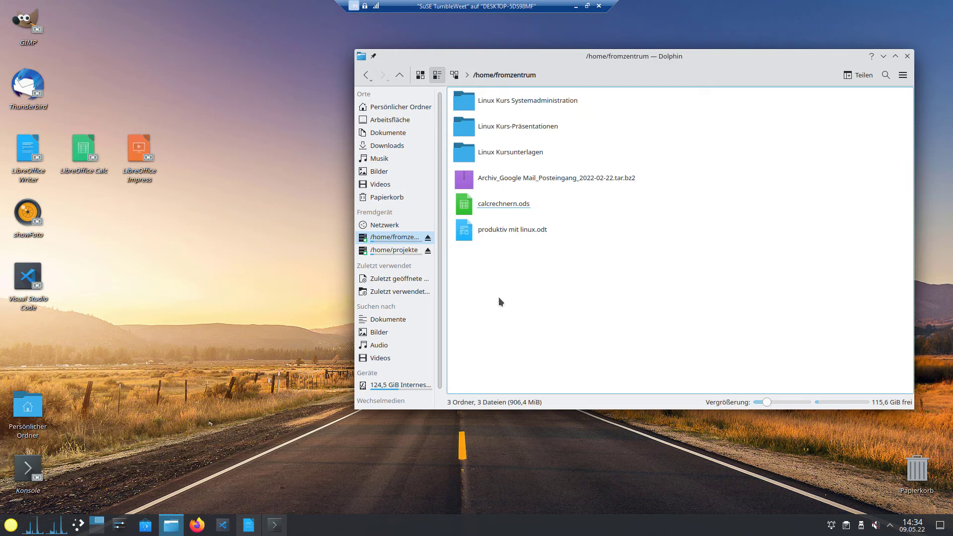
pyautogui.click(406, 251)
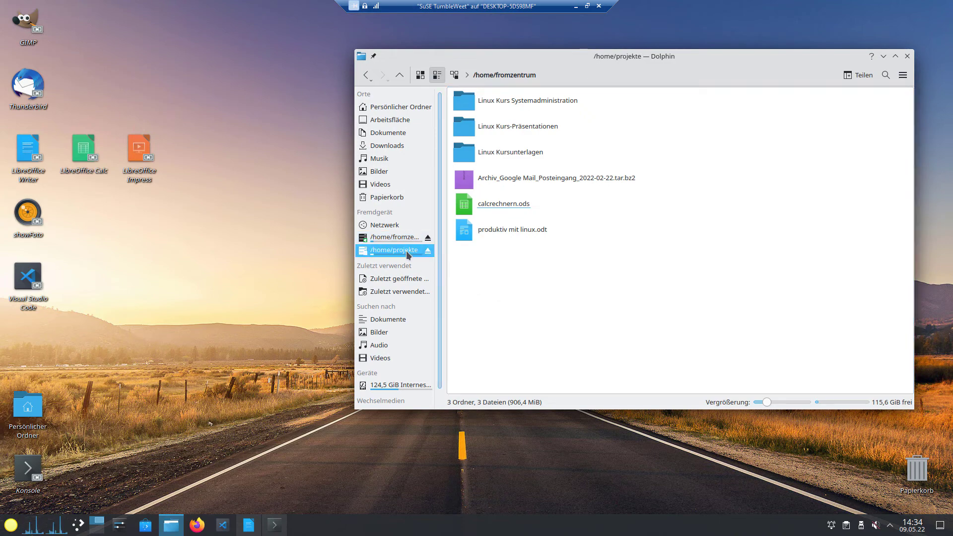
# - Open the presentation dns_vortrag.ppt from the myProjects2022 folder in /home/projekte
pyautogui.click(472, 130)
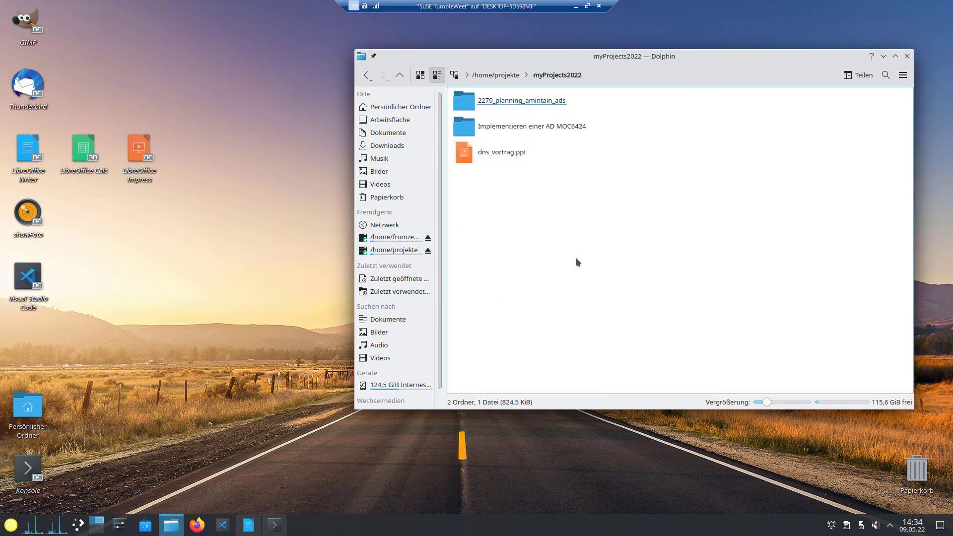
pyautogui.click(488, 154)
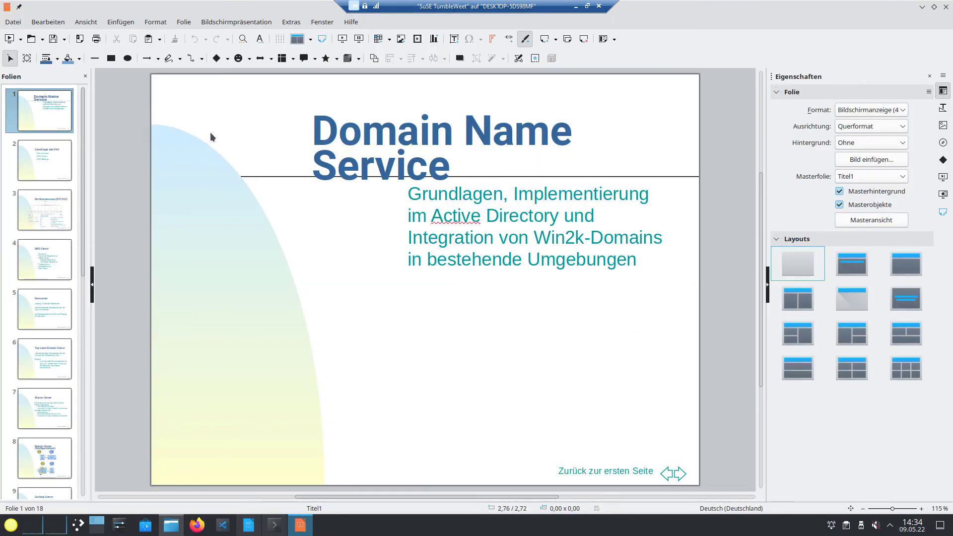
# - View the formats available for saving the presentation under a new name, choose PowerPoint 2007–365 (.pptx), and cancel saving
pyautogui.click(7, 25)
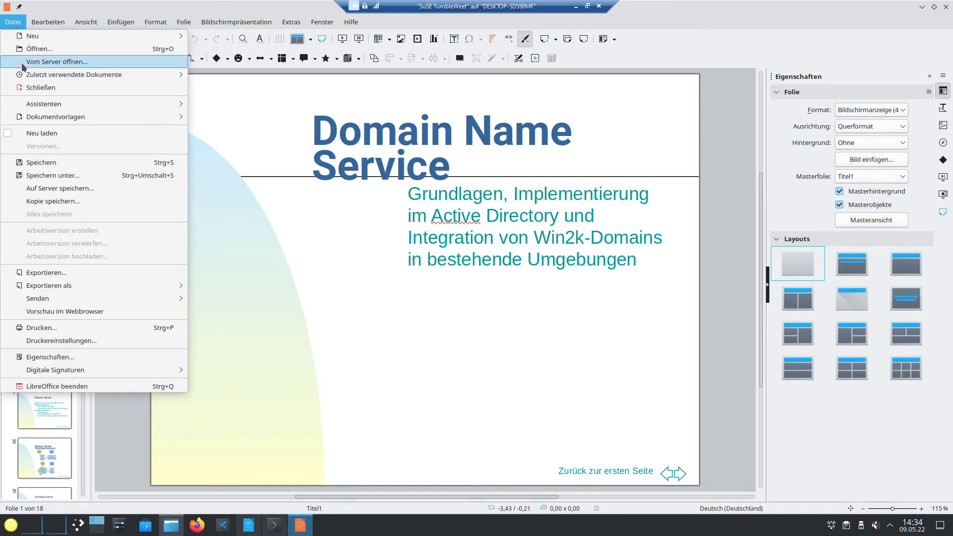
pyautogui.click(44, 175)
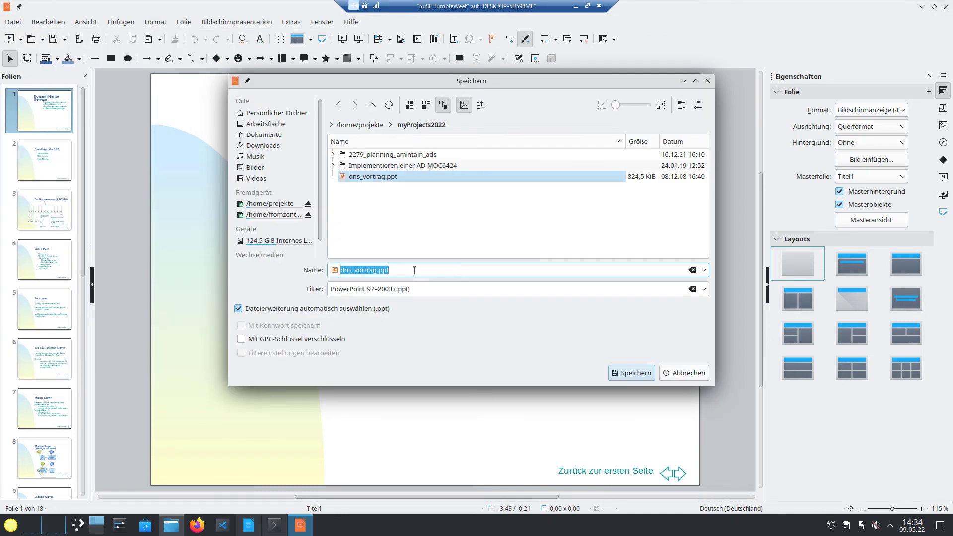
pyautogui.click(703, 294)
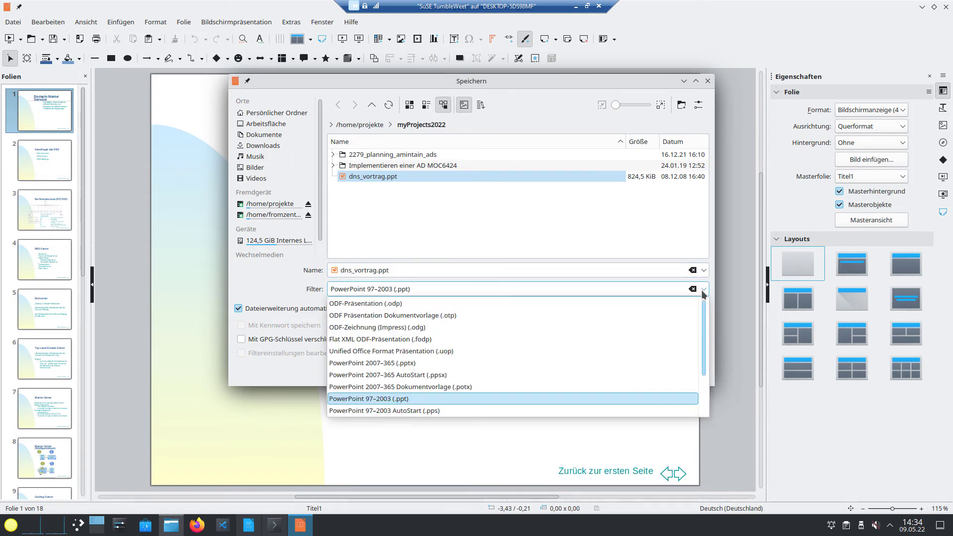
pyautogui.click(403, 363)
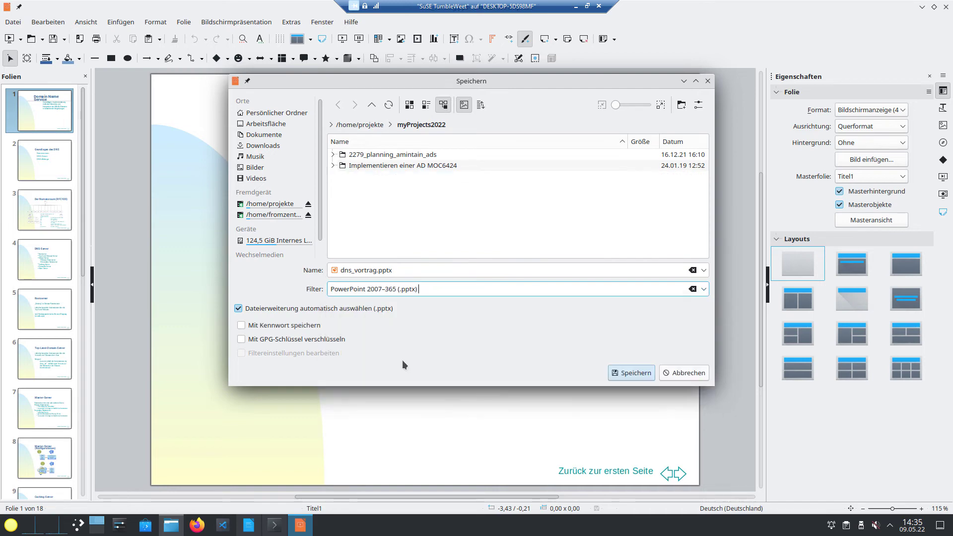
pyautogui.click(680, 373)
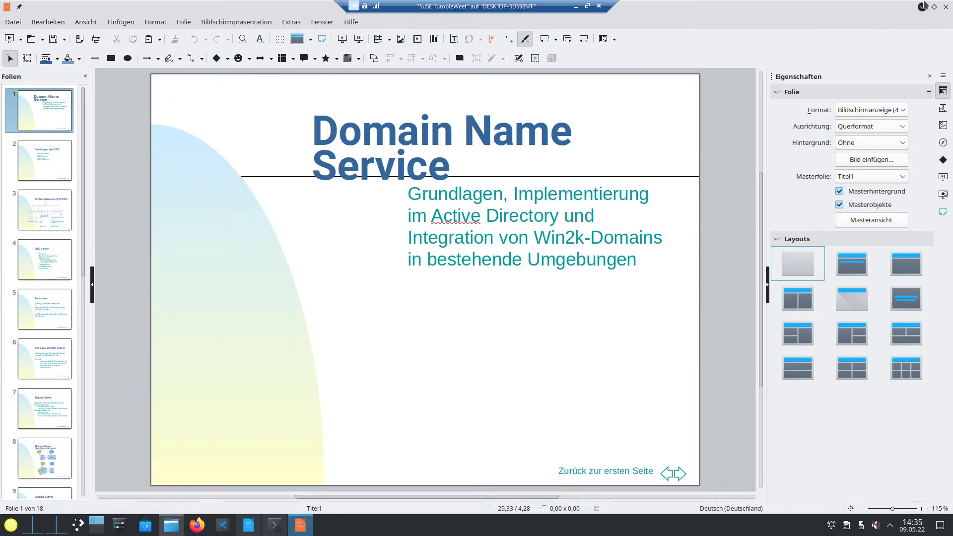
# - Close the dns_vortrag.ppt presentation and the Dolphin file manager
pyautogui.click(946, 7)
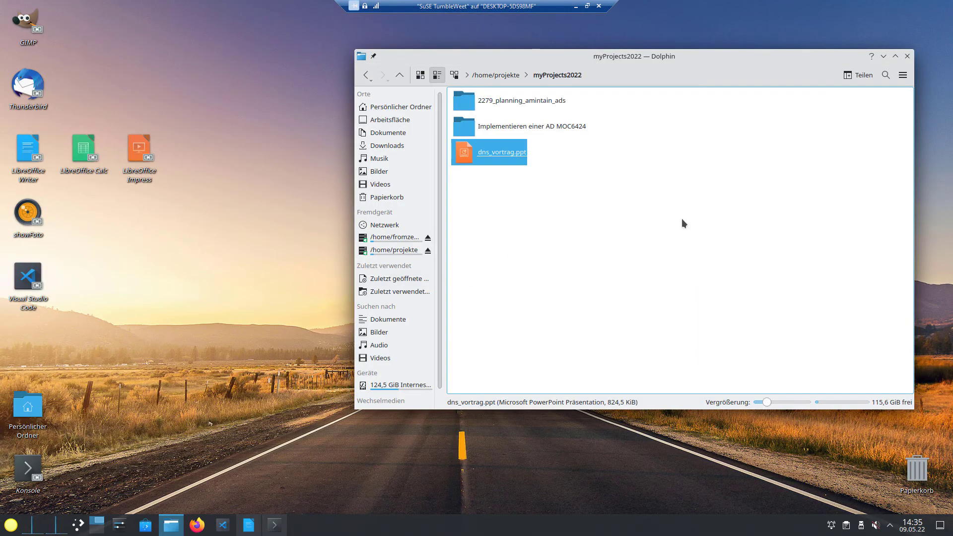
pyautogui.click(905, 58)
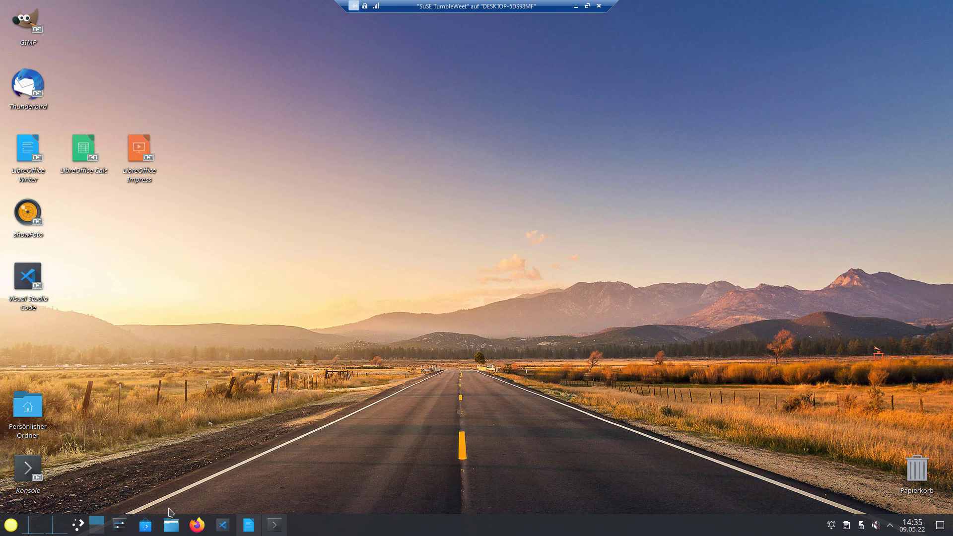
# - Restart Dolphin and open IMG_20191107_072222.jpg from the Bilder folder in GIMP, rotating it according to its Exif orientation
pyautogui.click(171, 525)
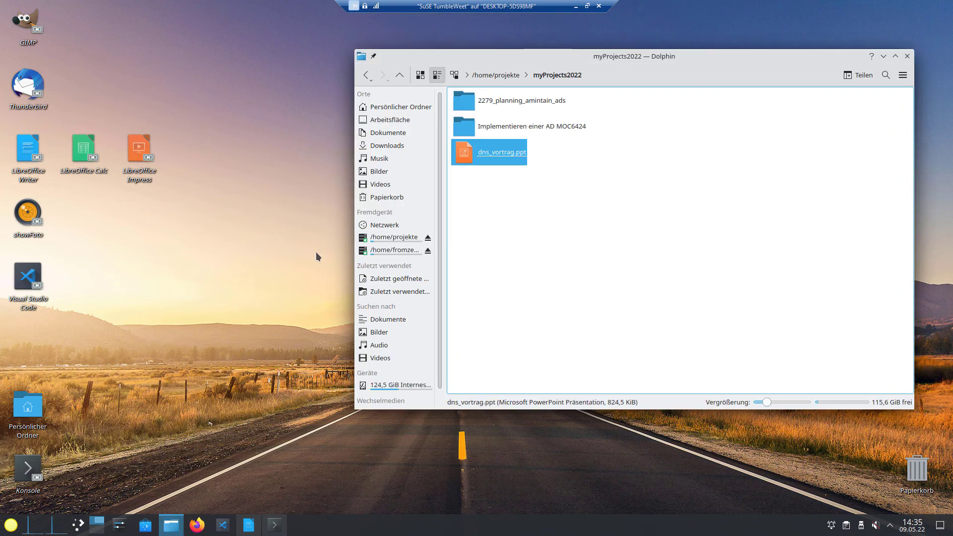
pyautogui.click(386, 171)
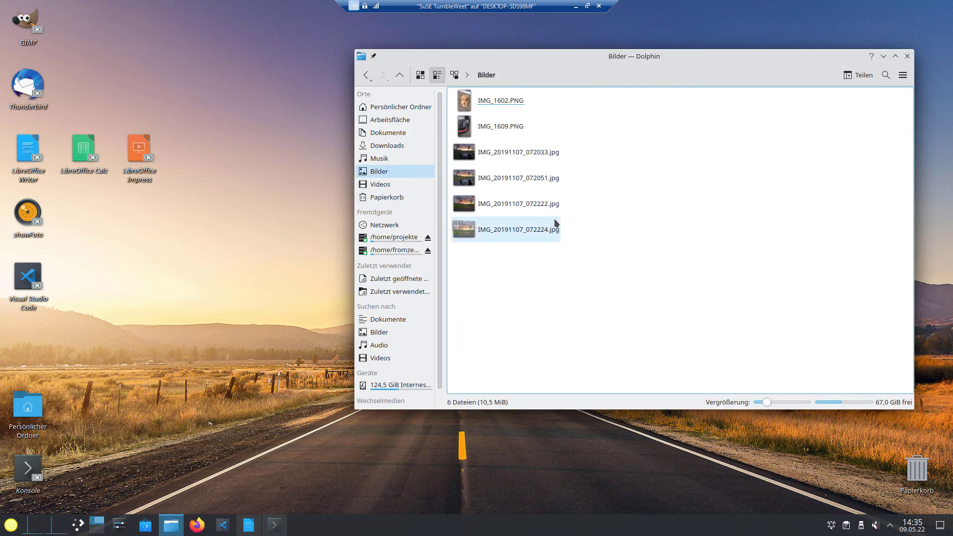
pyautogui.rightClick(524, 199)
pyautogui.moveTo(538, 219)
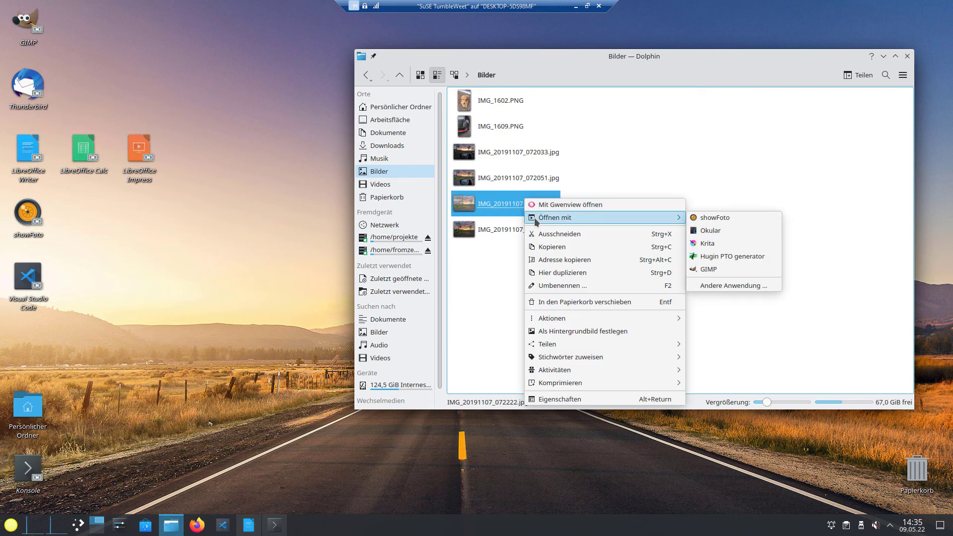
pyautogui.click(717, 268)
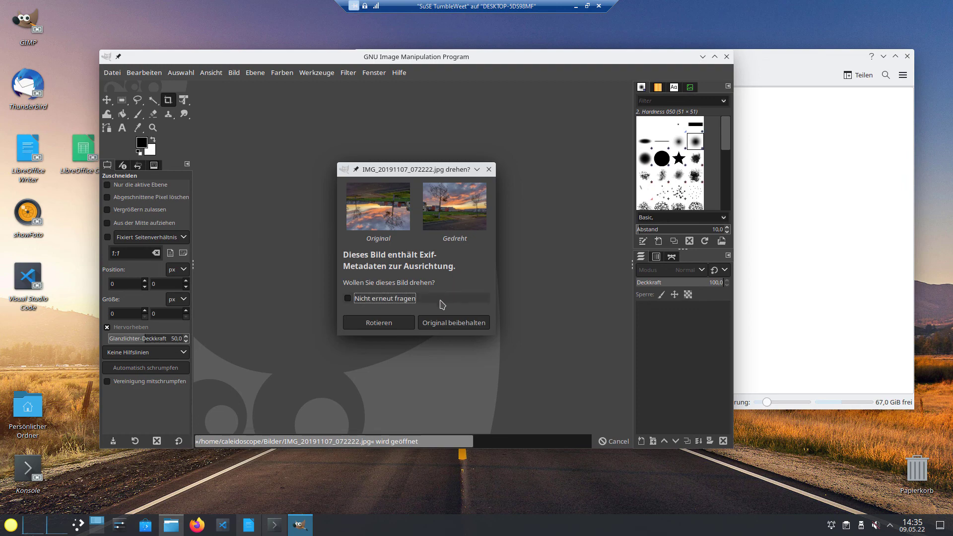
pyautogui.click(378, 323)
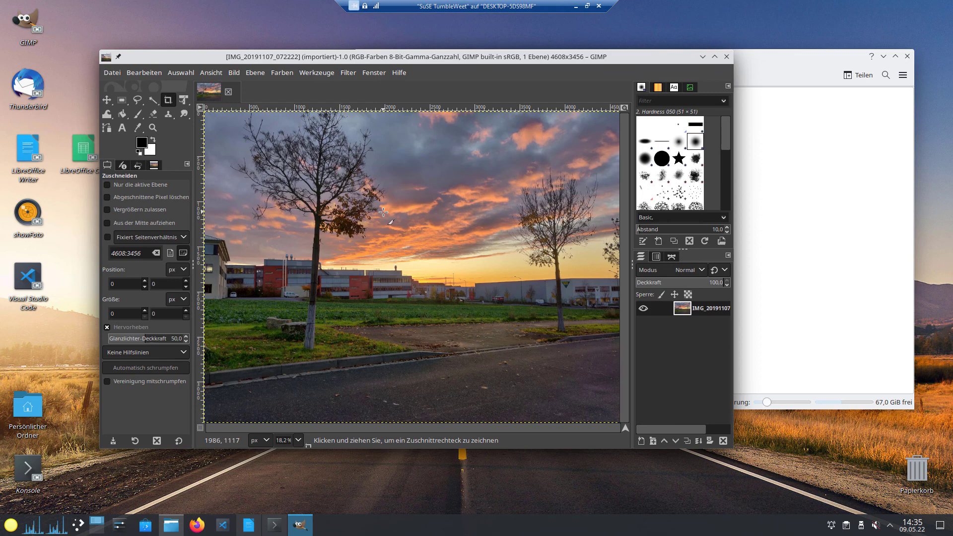
# - Close GIMP, deselect the image file in the Bilder folder, and close Dolphin
pyautogui.click(726, 56)
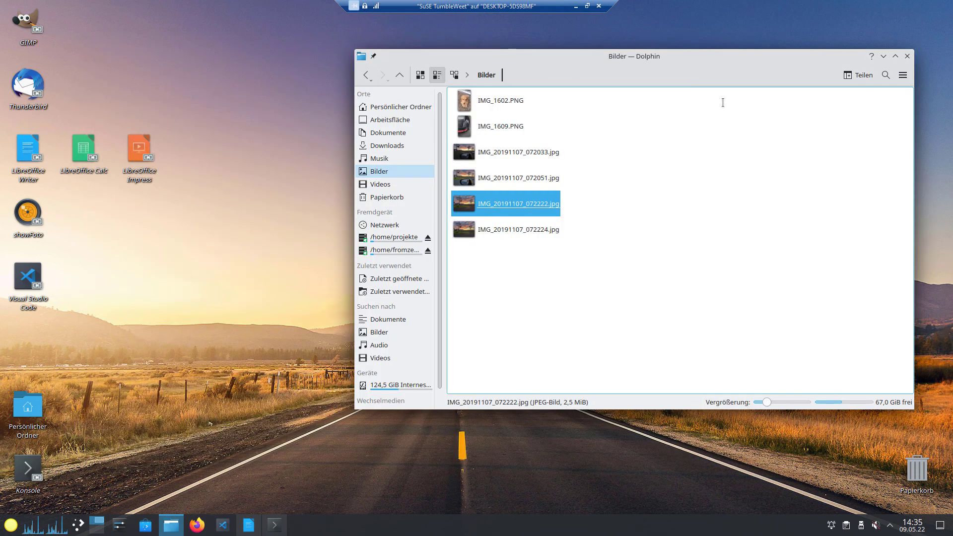
pyautogui.click(701, 210)
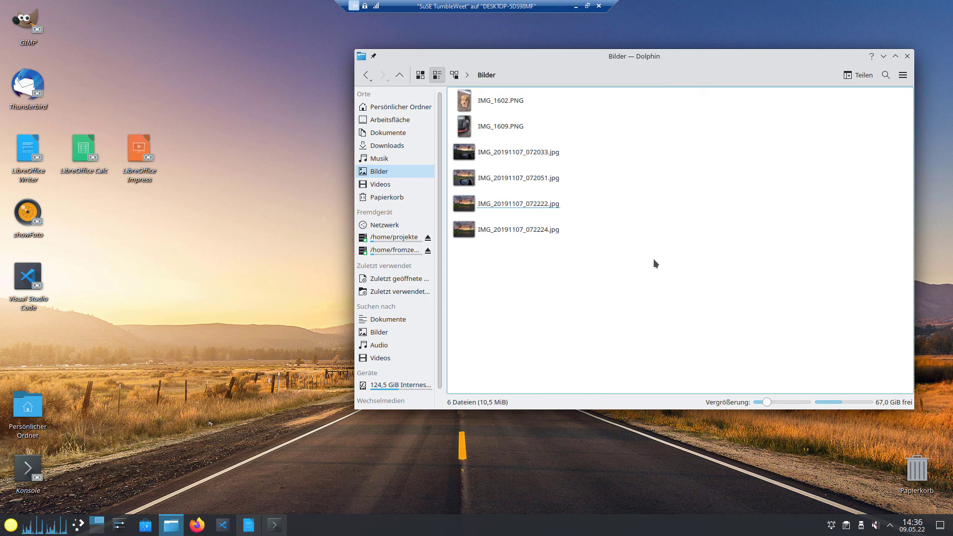
pyautogui.click(906, 56)
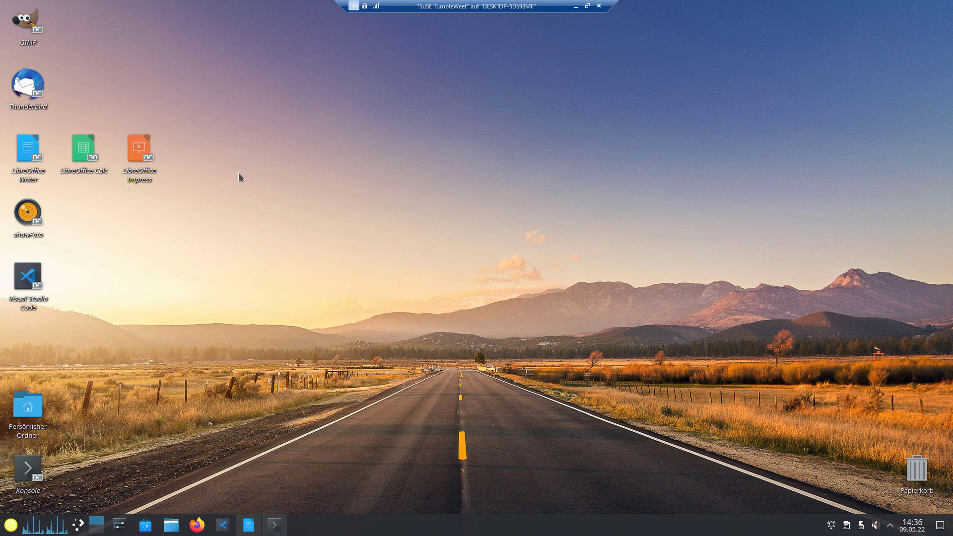
pyautogui.moveTo(238, 186); pyautogui.dragTo(6, 132)
pyautogui.click(221, 198)
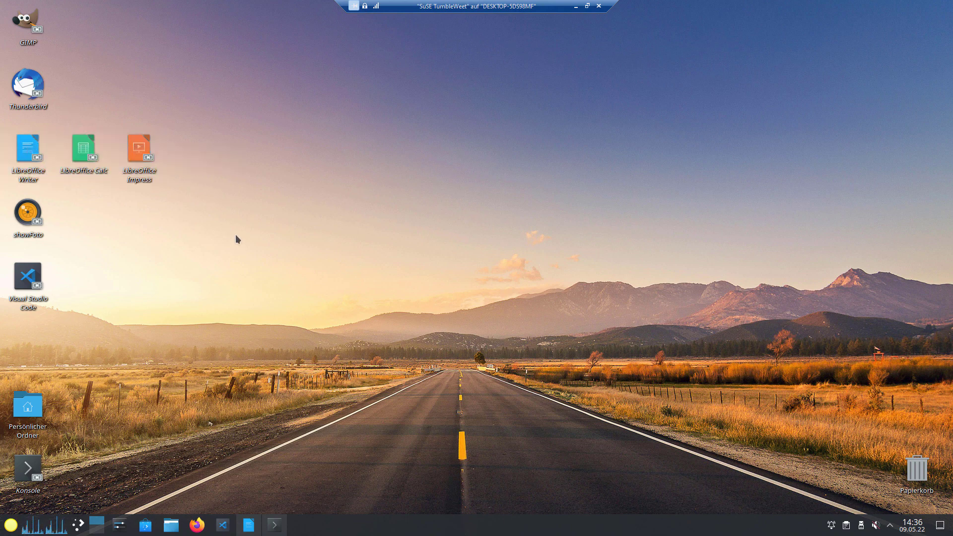